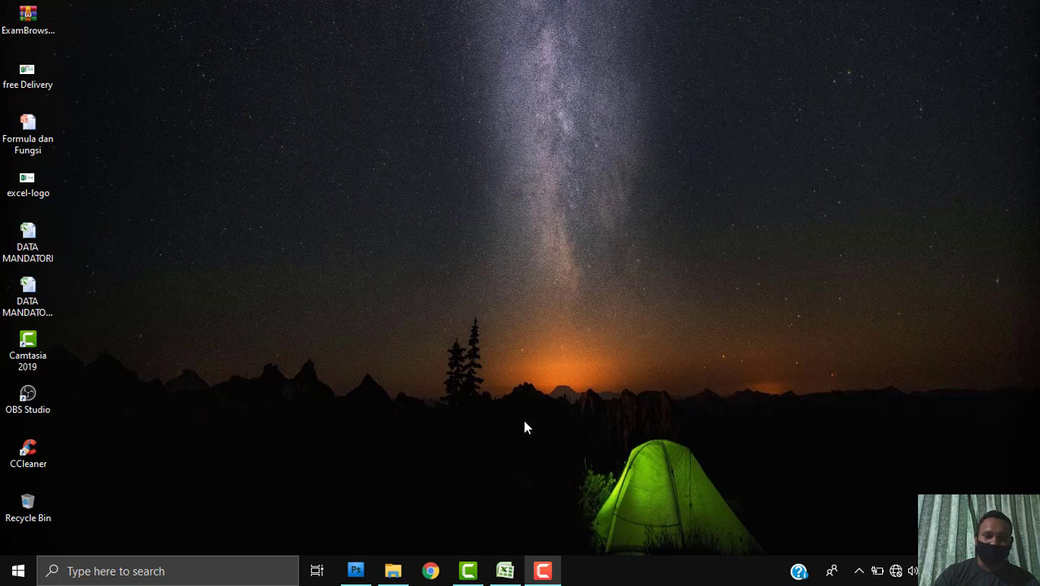
- Switch to the LATIHAN EXCEL workbook in Microsoft Excel and go to an empty area of Sheet1
click(505, 570)
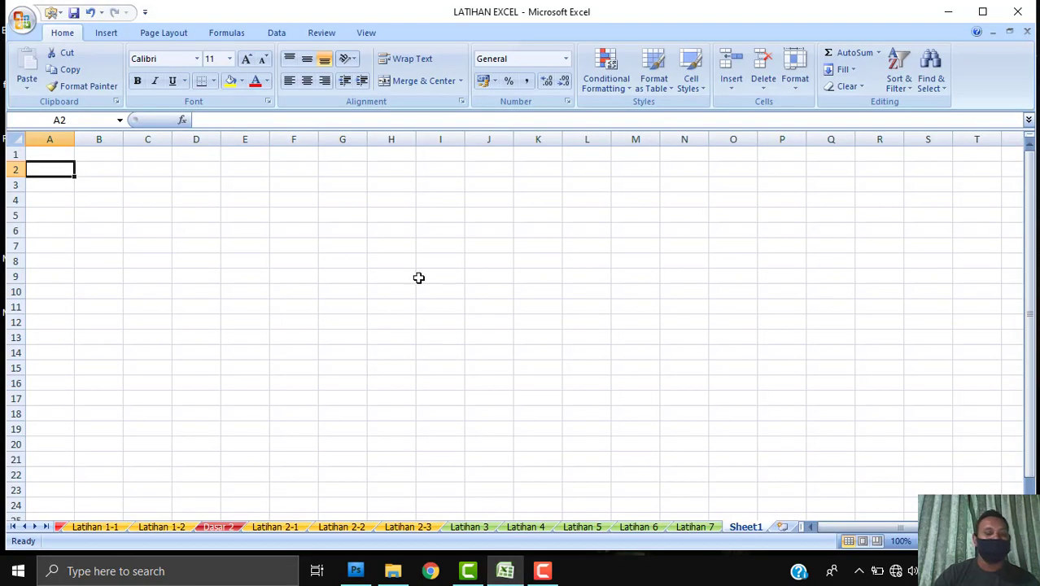
click(156, 185)
click(225, 243)
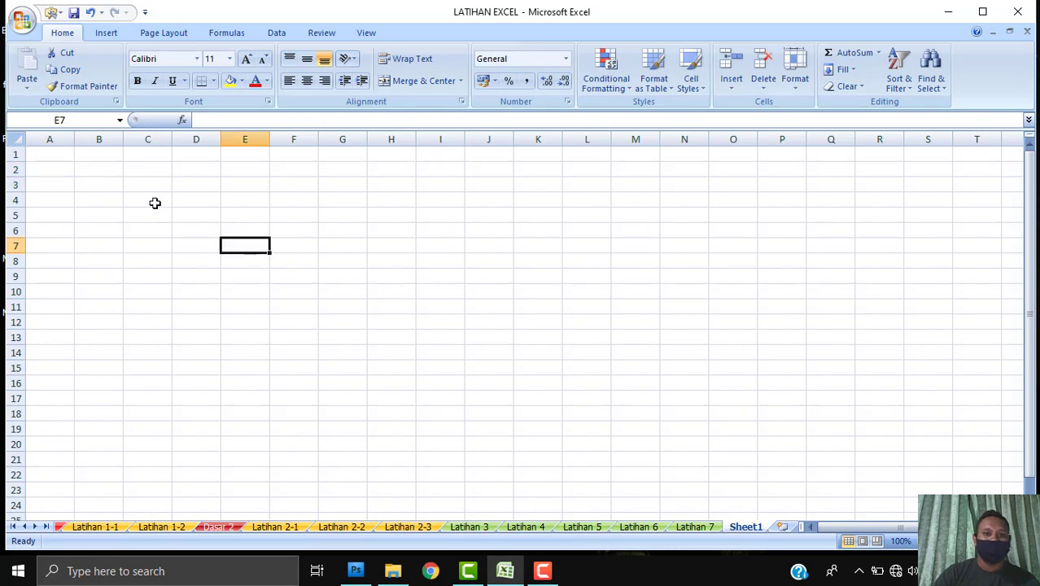
- Calculate an addition in cell D6 with the formula =5+5 and clear the cell again
click(206, 223)
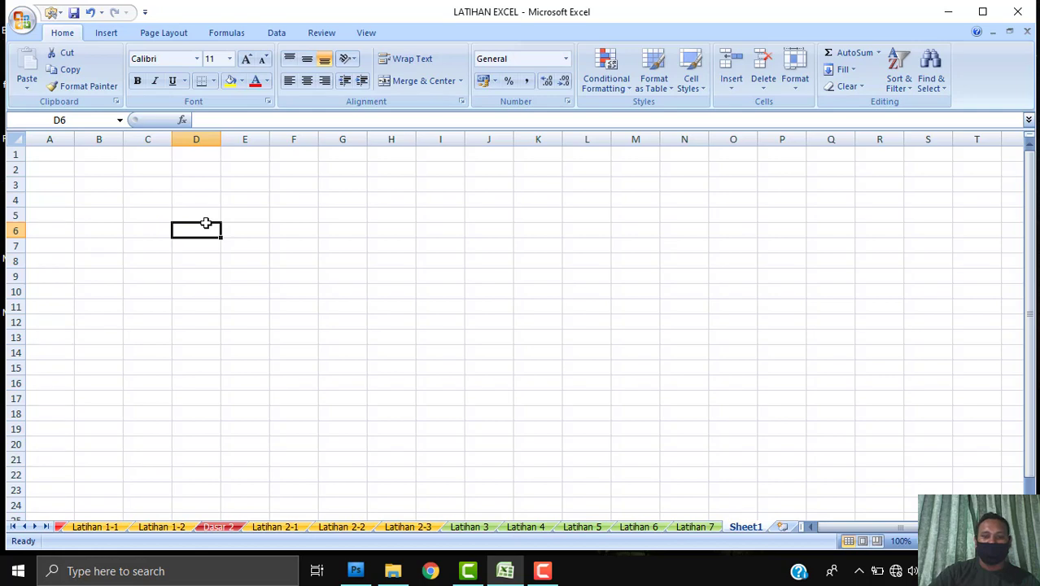
text(=)
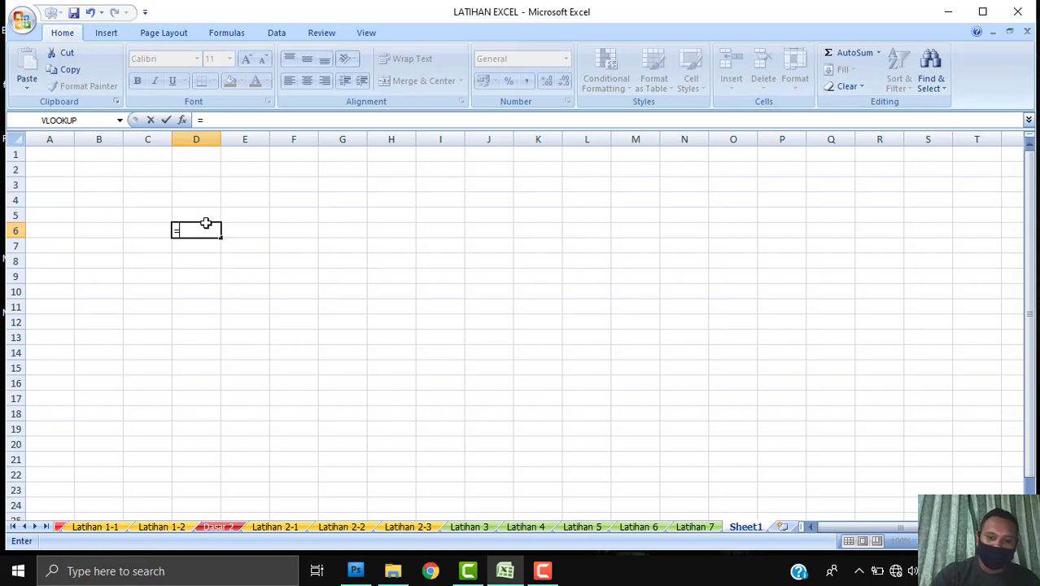
text(5)
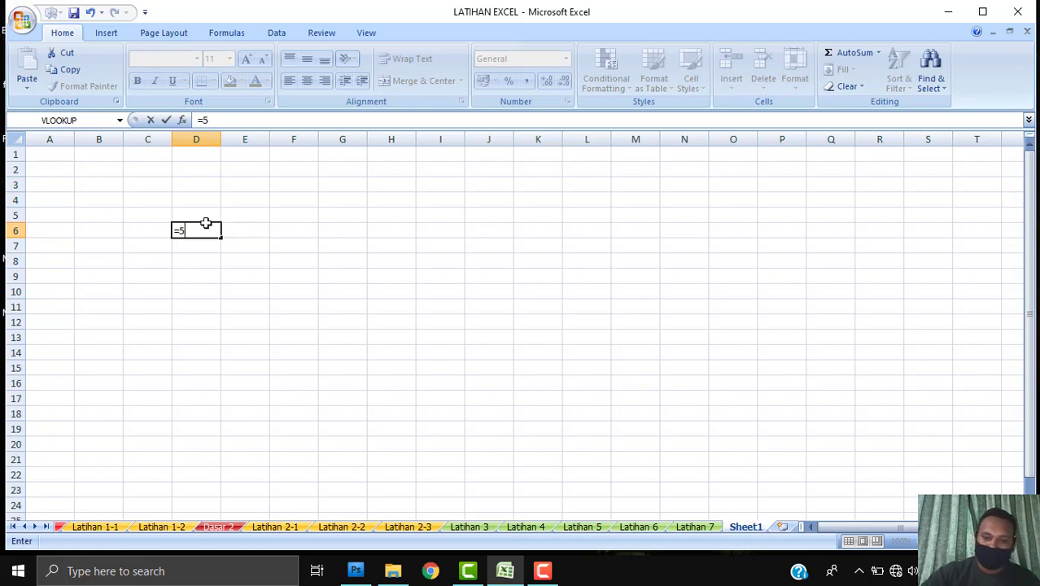
text(+)
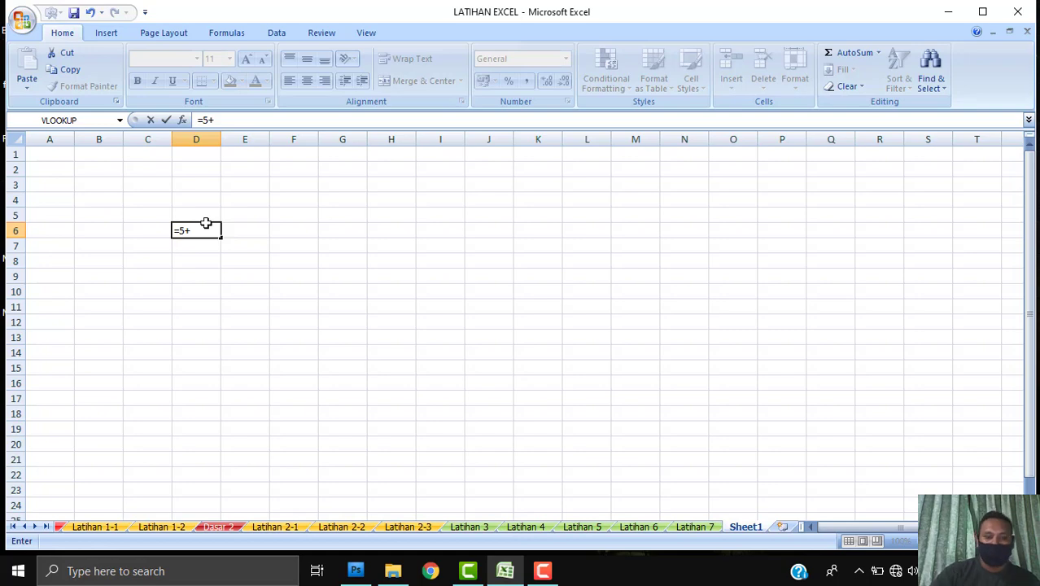
text(5)
key(Return)
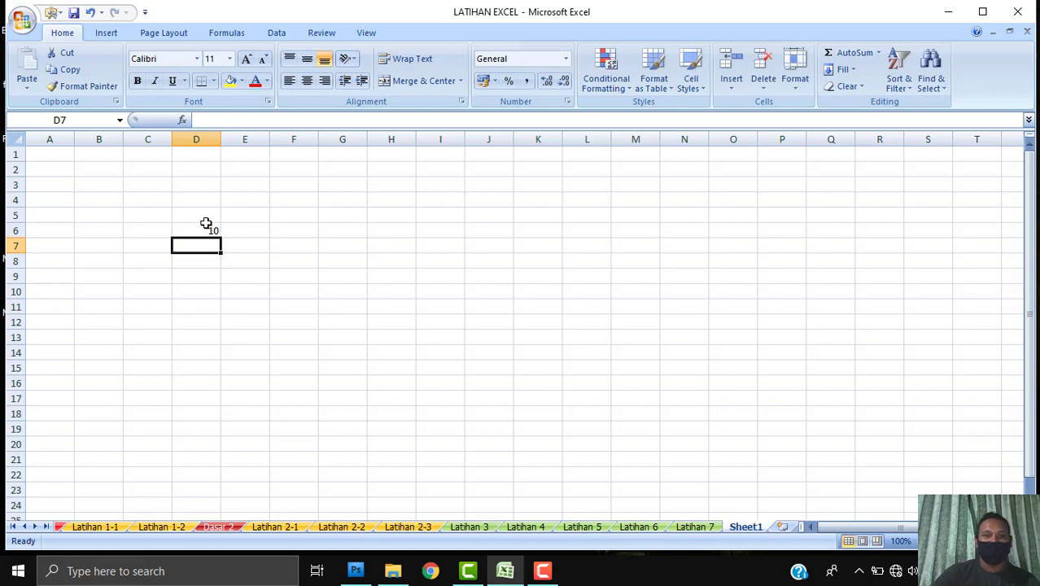
click(200, 230)
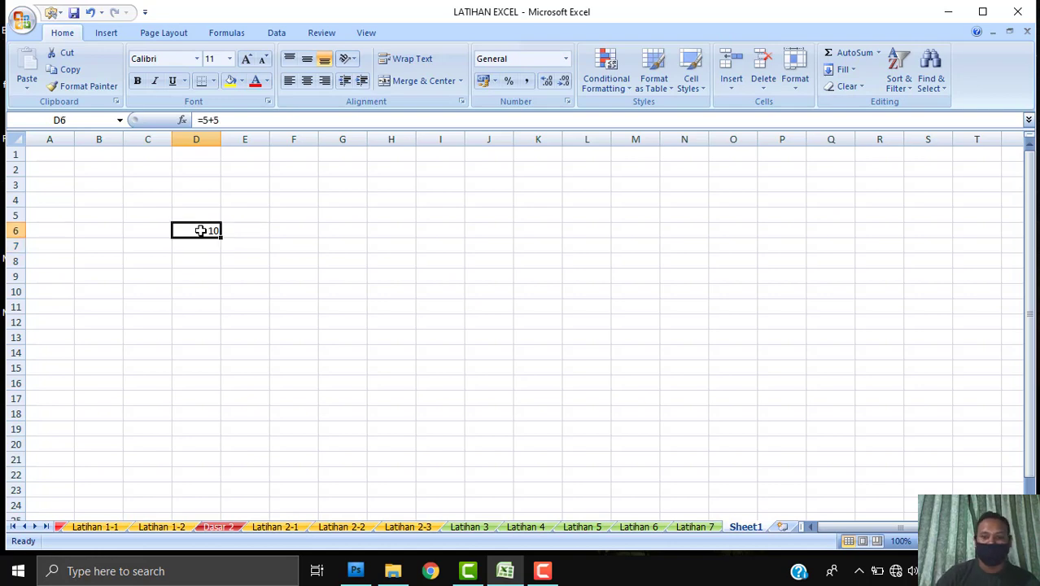
key(Delete)
click(274, 257)
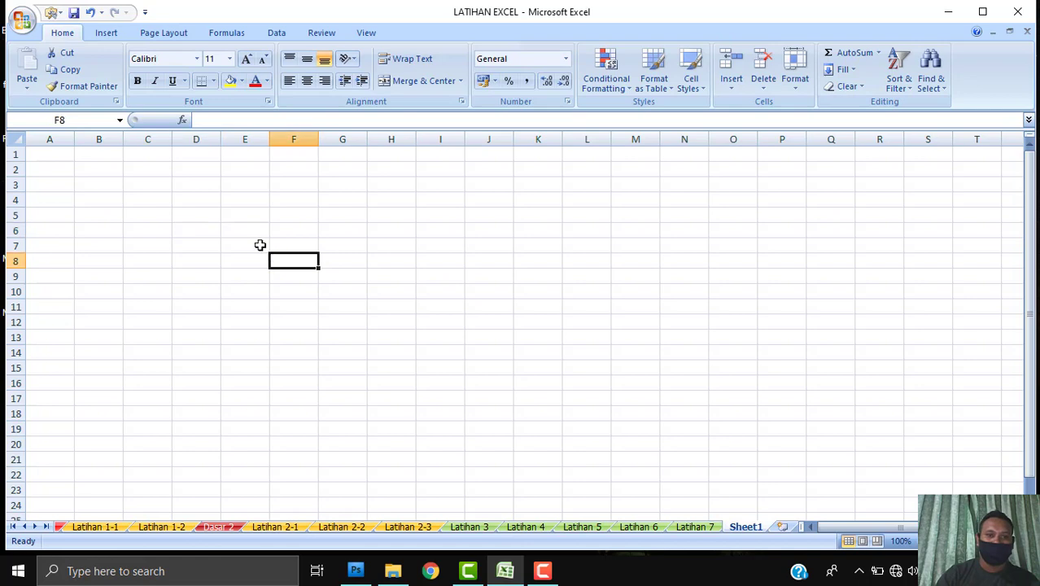
- Calculate a subtraction in cell E6 with the formula =10-8 and clear the cell again
click(252, 231)
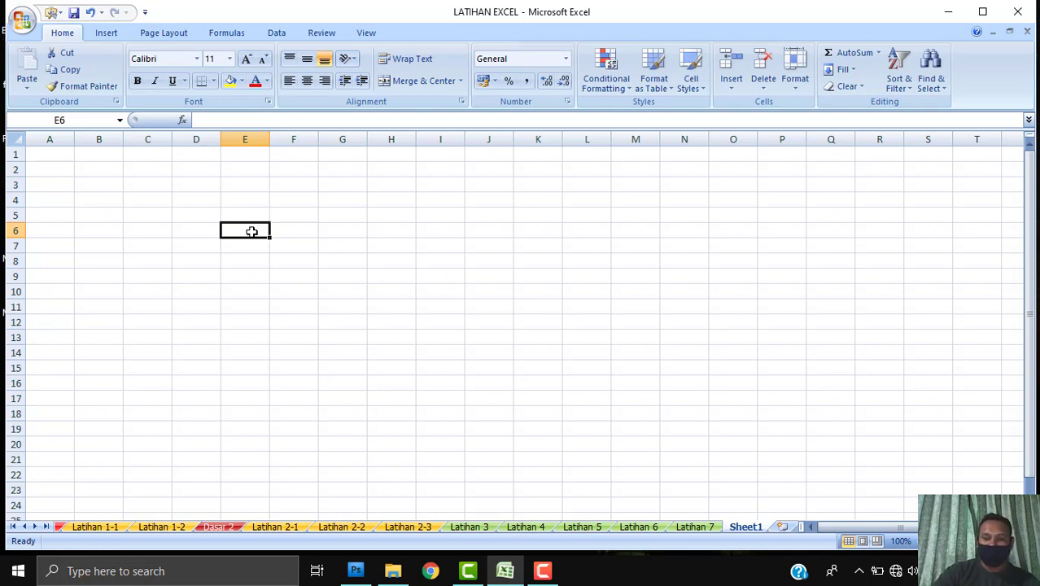
text(=)
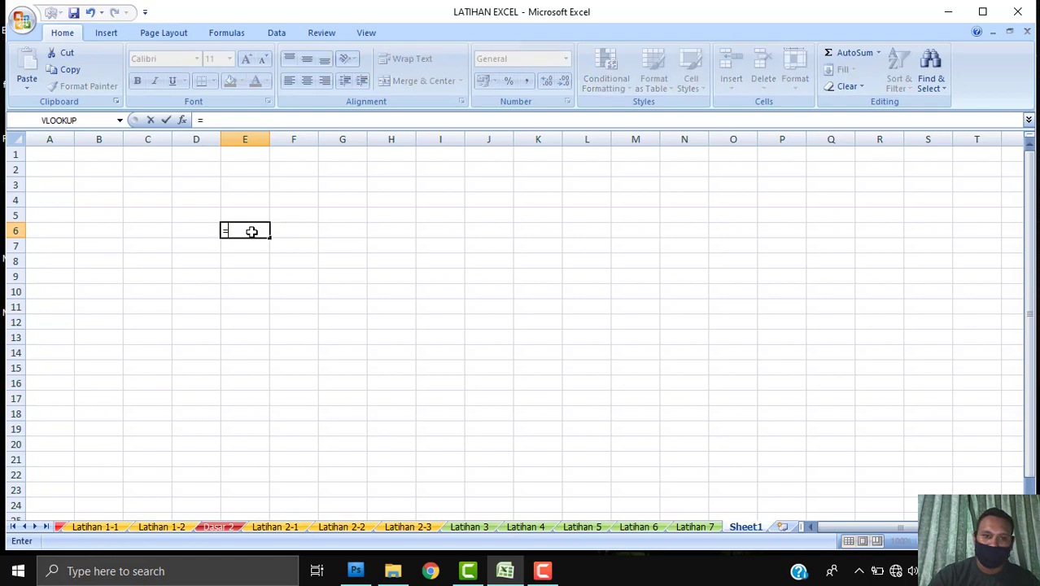
text(10)
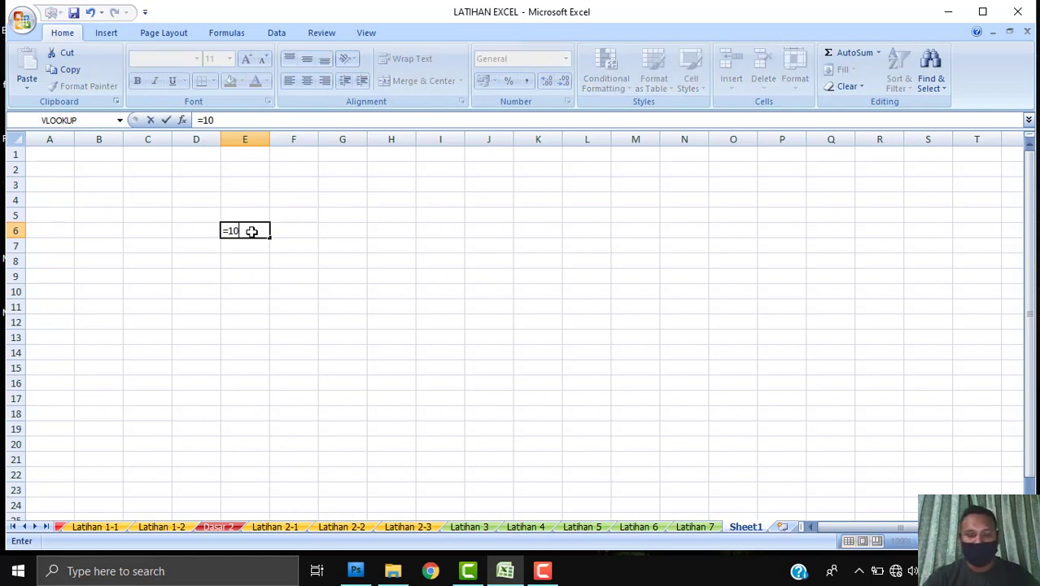
text(-)
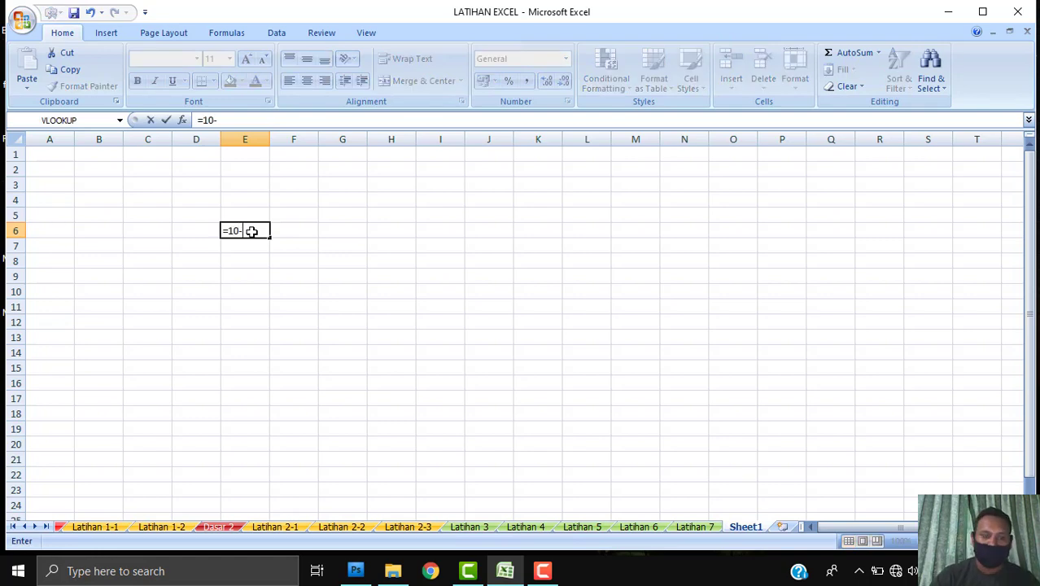
text(8)
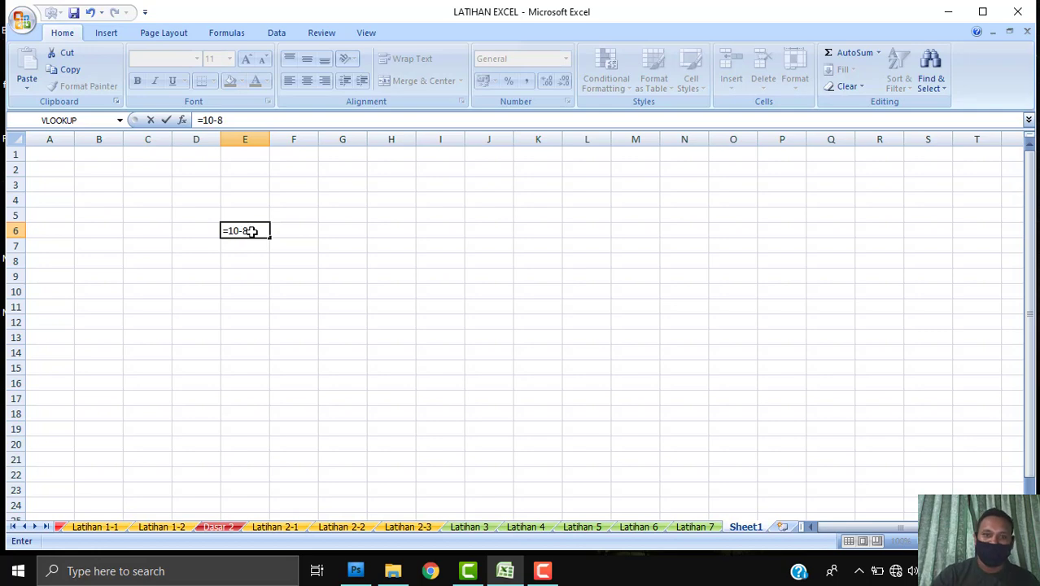
key(Return)
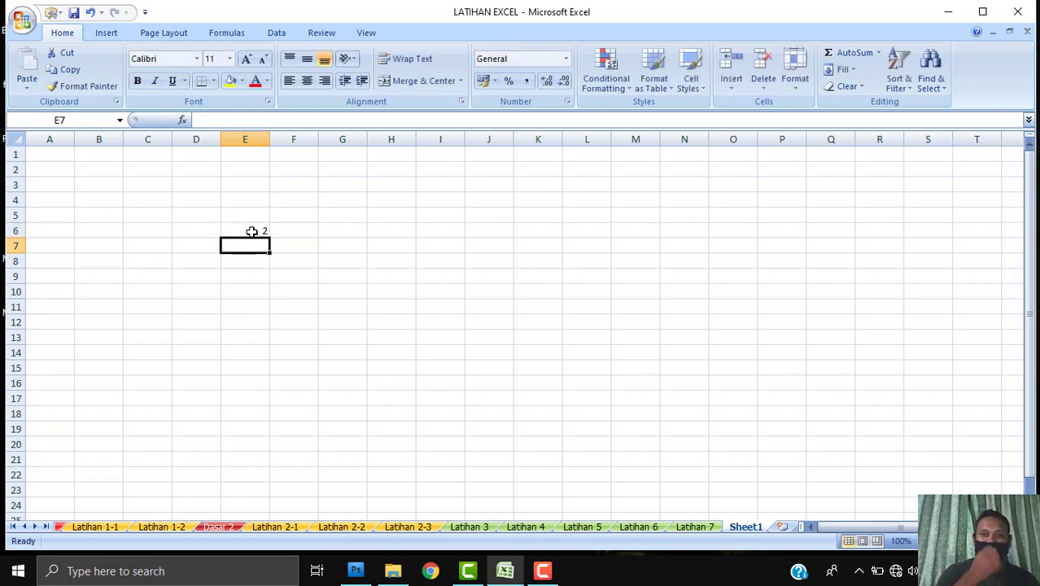
click(252, 232)
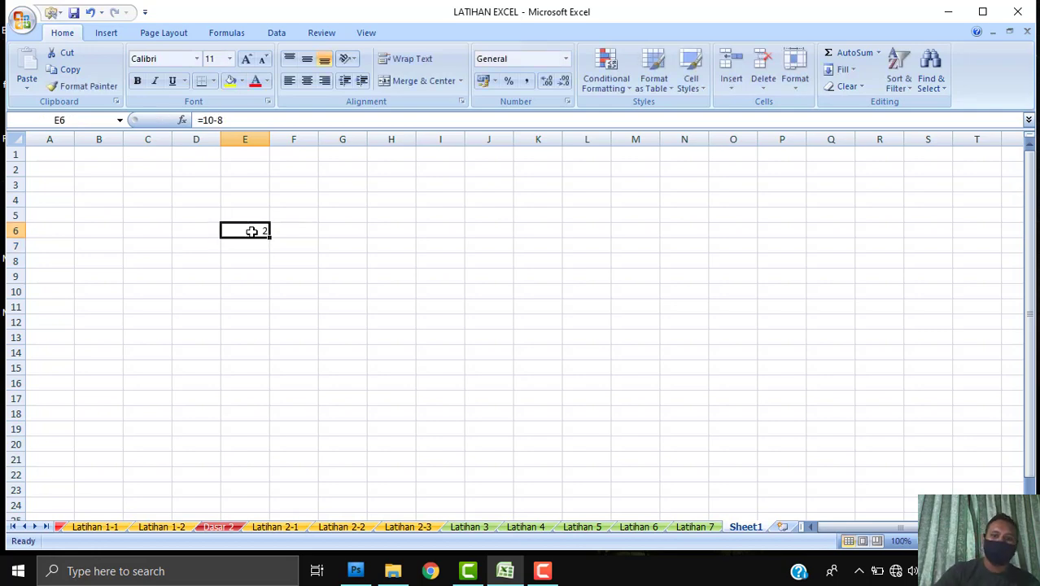
key(Delete)
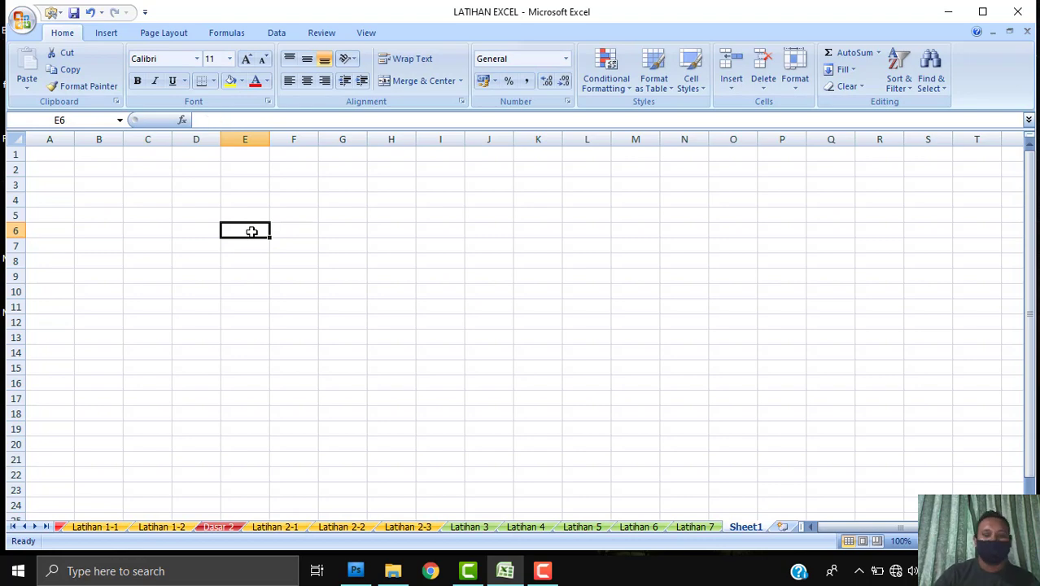
- Calculate a multiplication in cell F6 with the formula =5*4 and clear the cell again
click(289, 234)
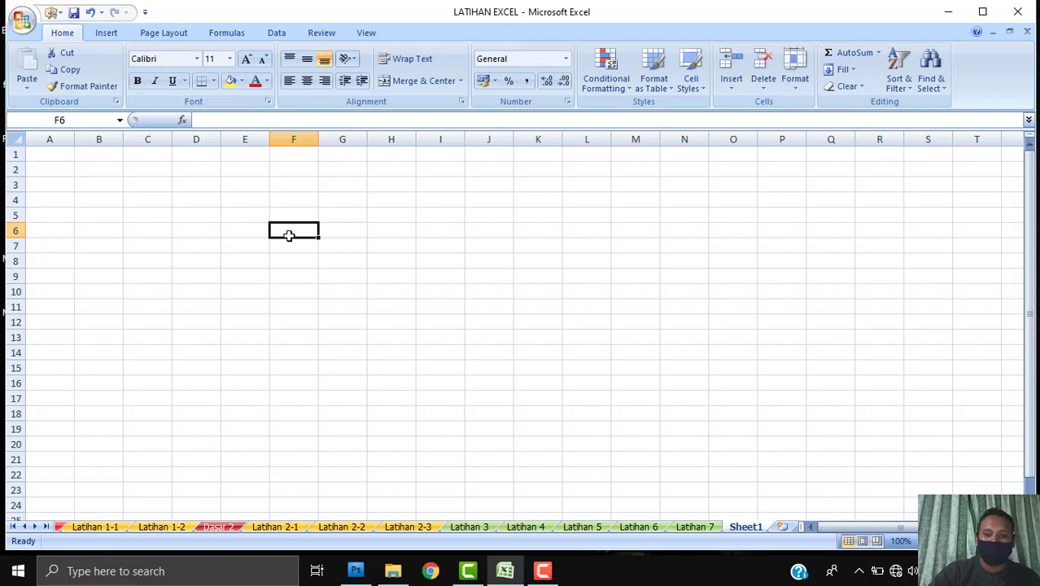
text(=)
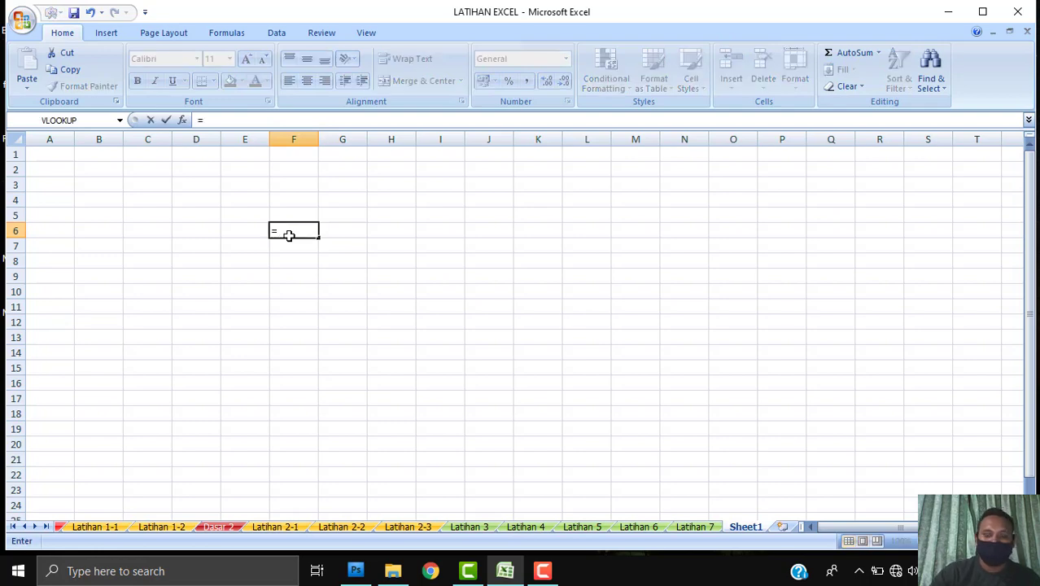
text(5)
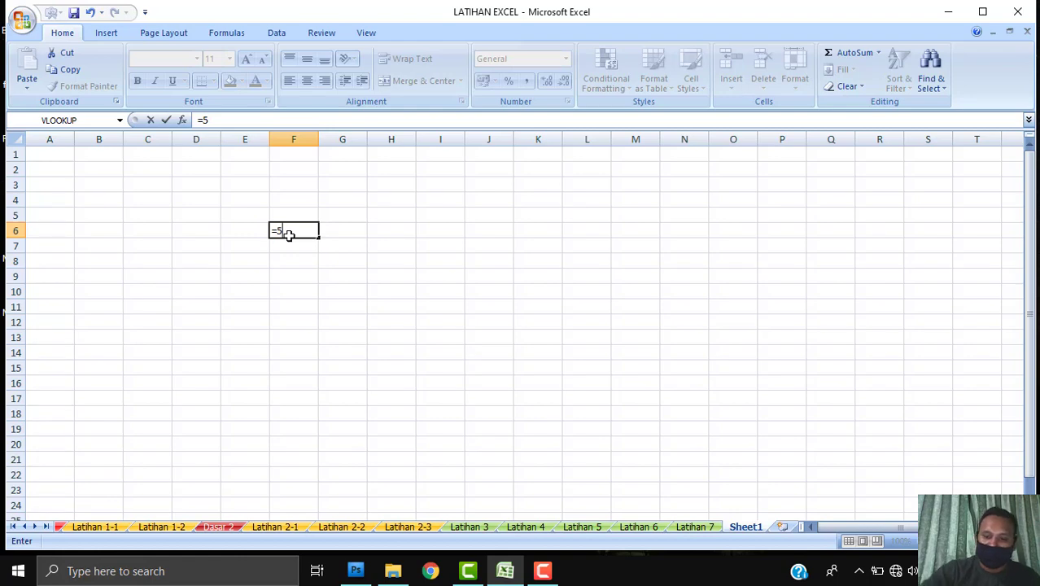
text(*)
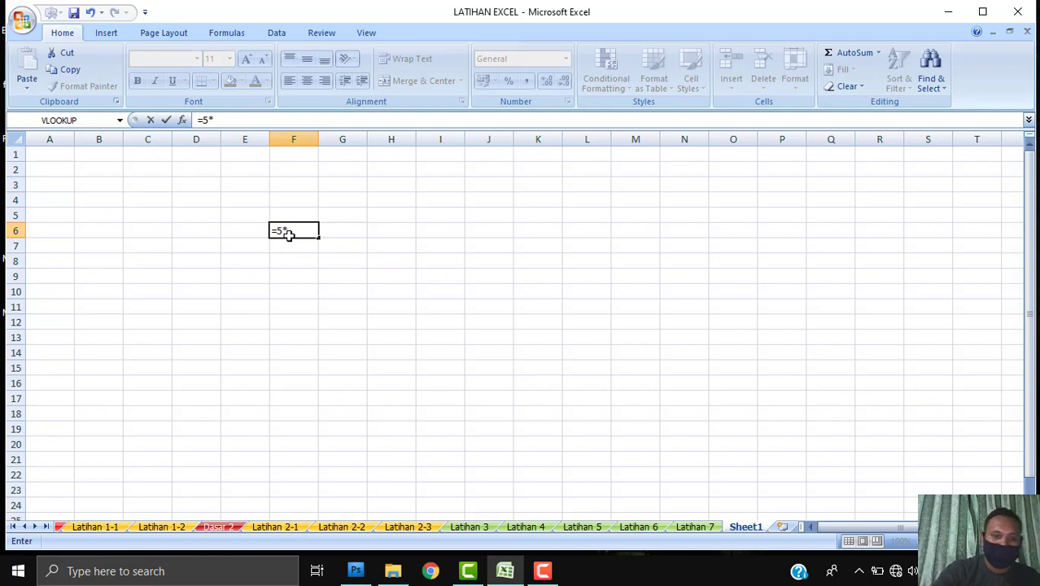
text(5)
key(BackSpace)
text(4)
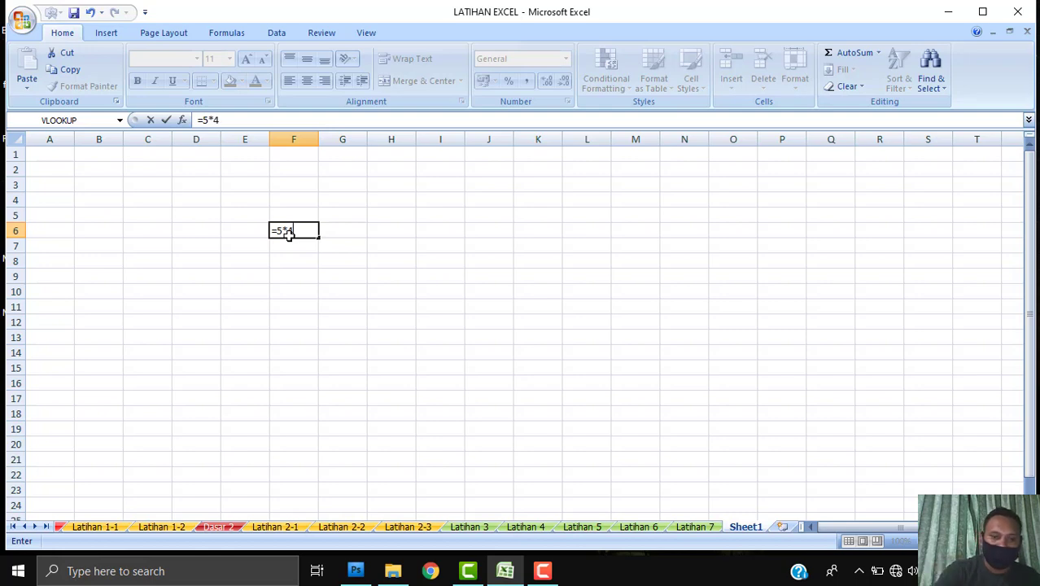
key(Return)
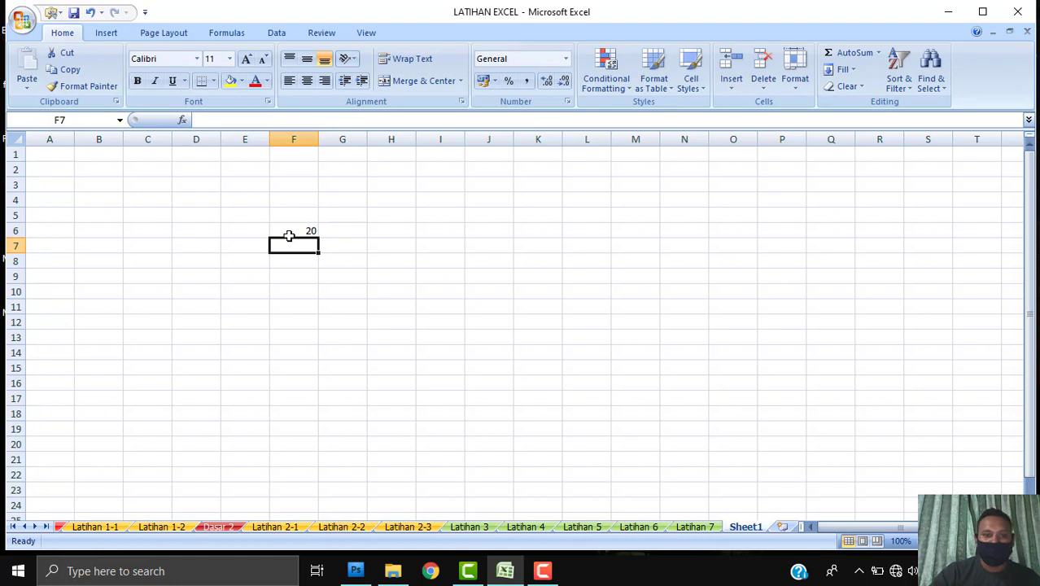
click(297, 229)
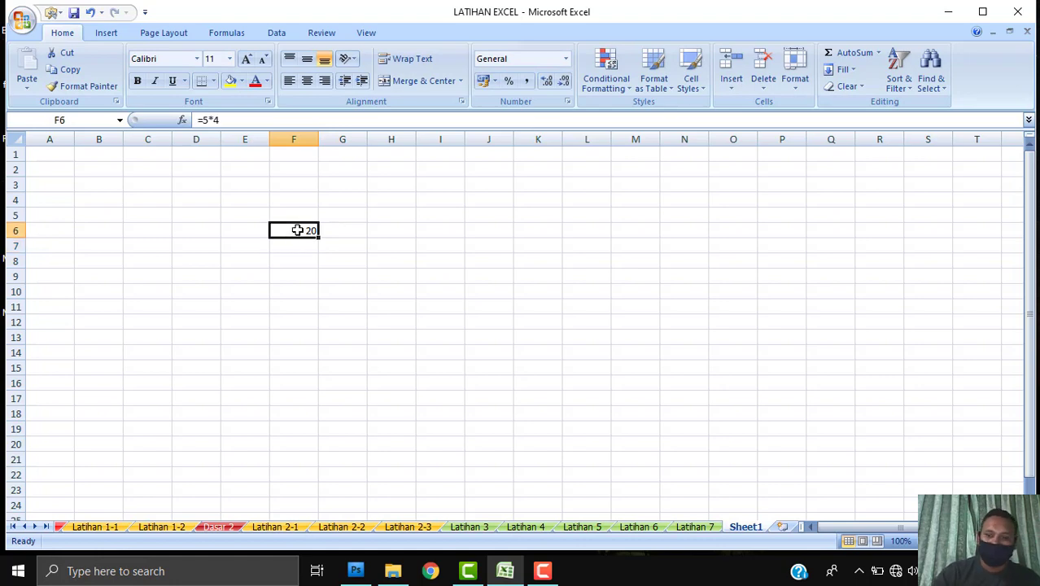
key(Delete)
- Calculate a division in cell F8 with the formula =8/2 and clear the cell again
click(317, 258)
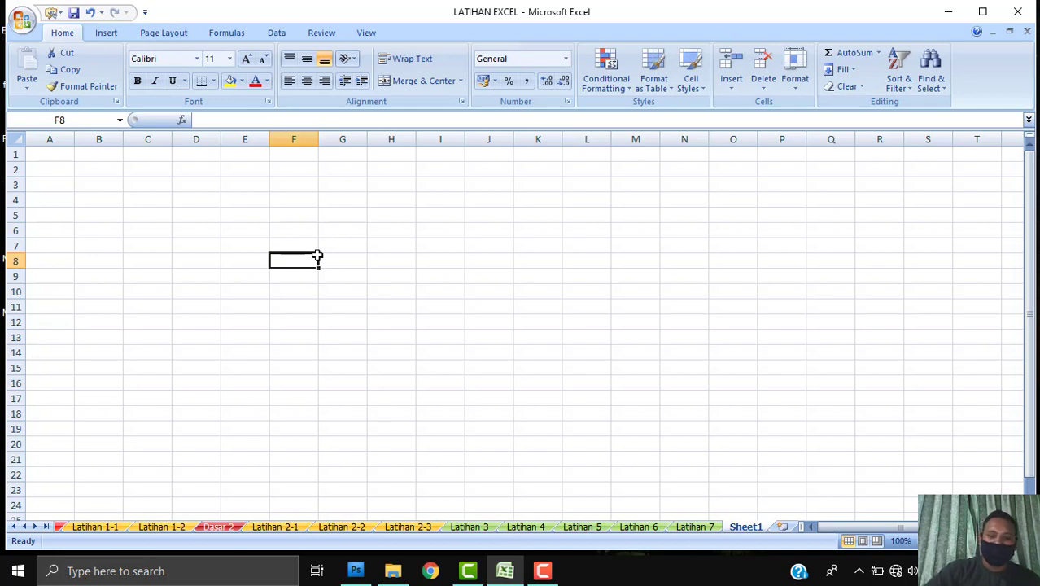
text(=)
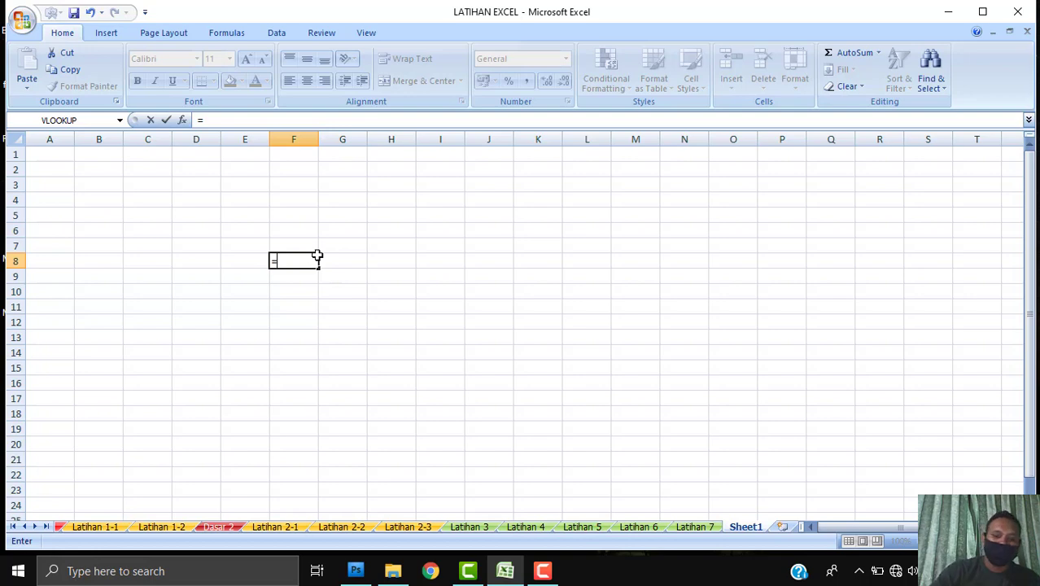
text(8)
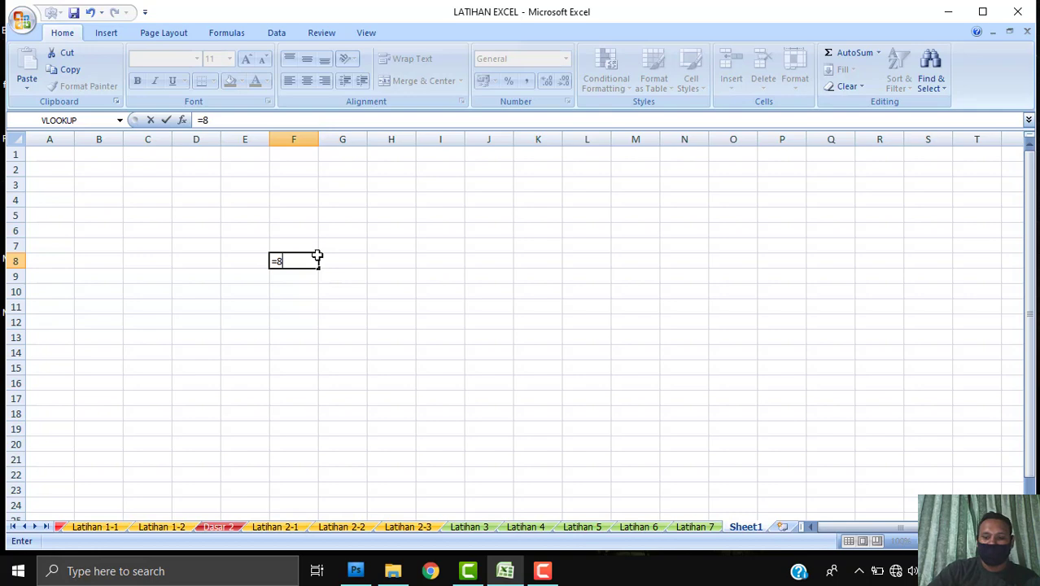
text(/)
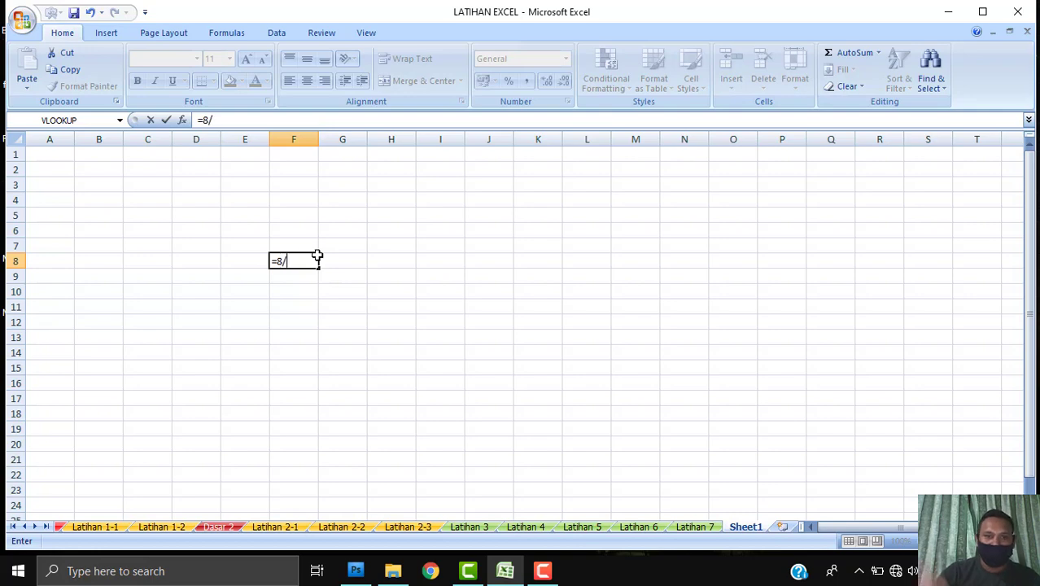
text(2)
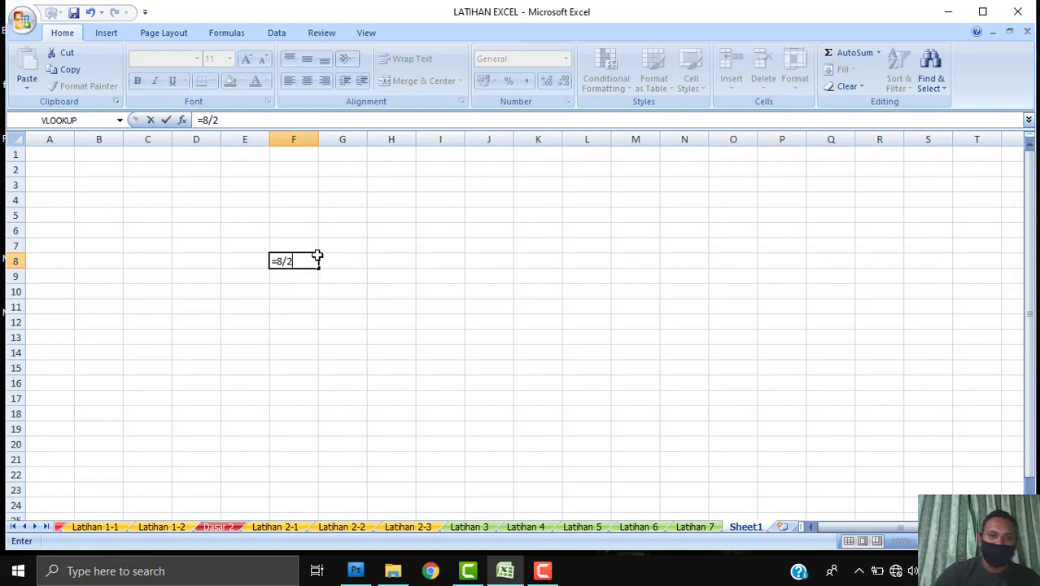
key(Return)
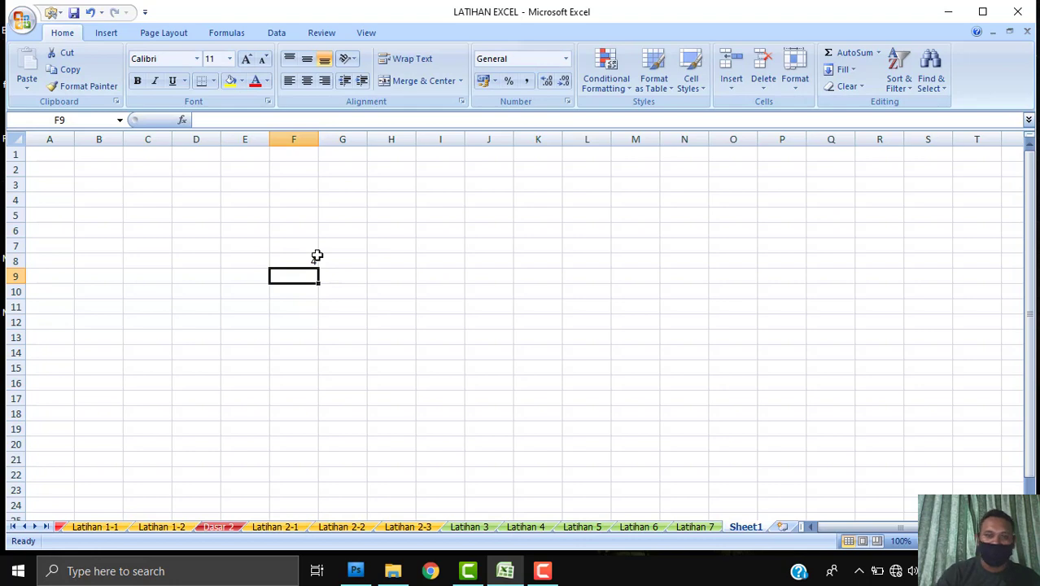
click(304, 263)
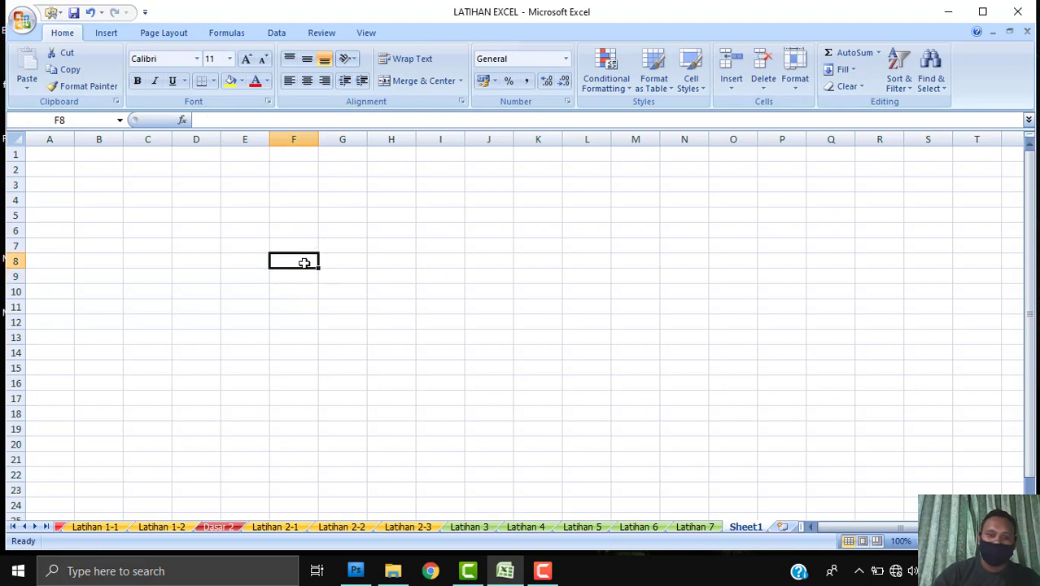
- Enter the formula =1000000 in cell F6
click(310, 233)
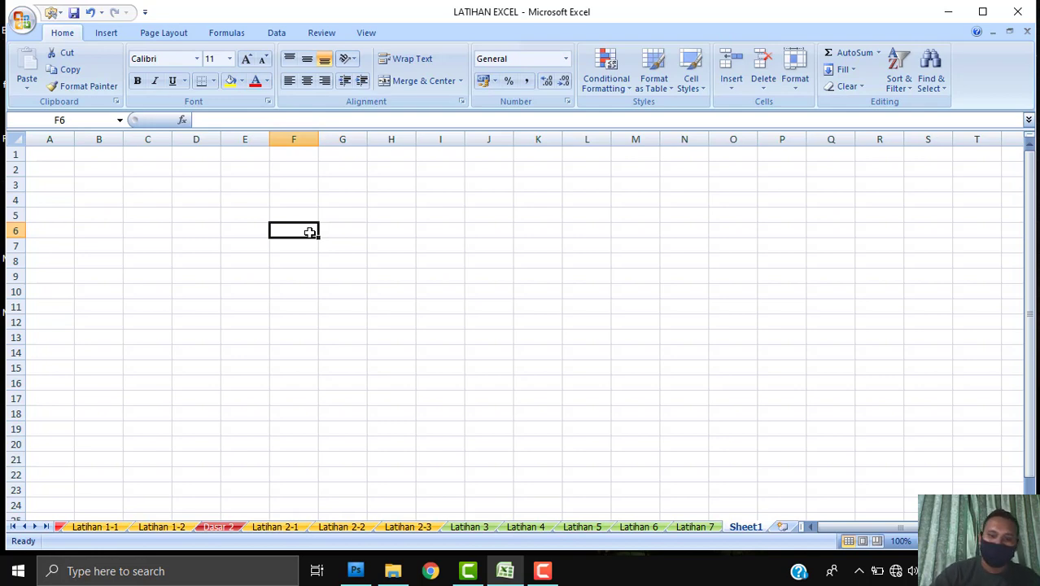
text(=)
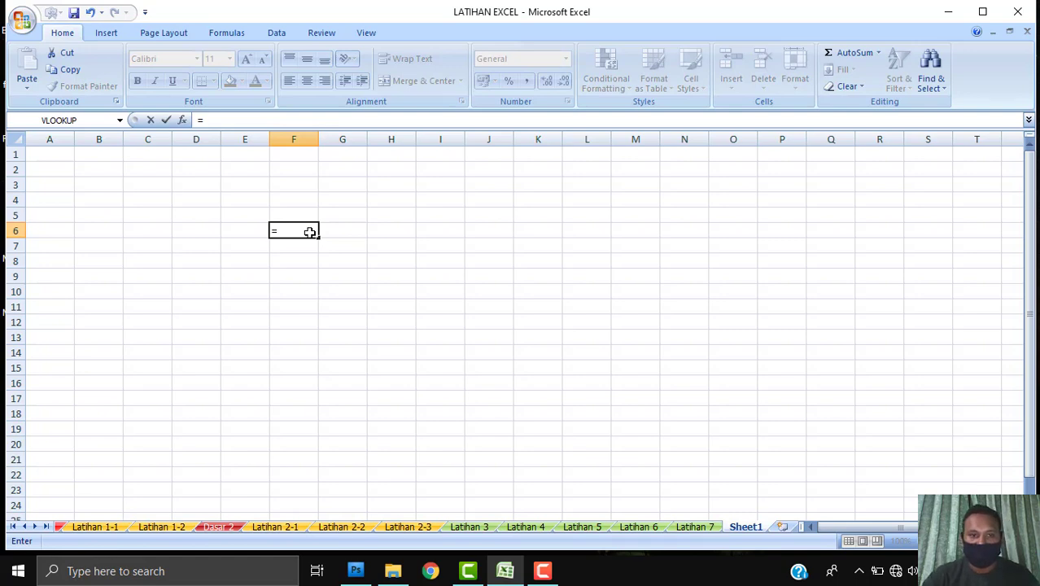
text(1000000)
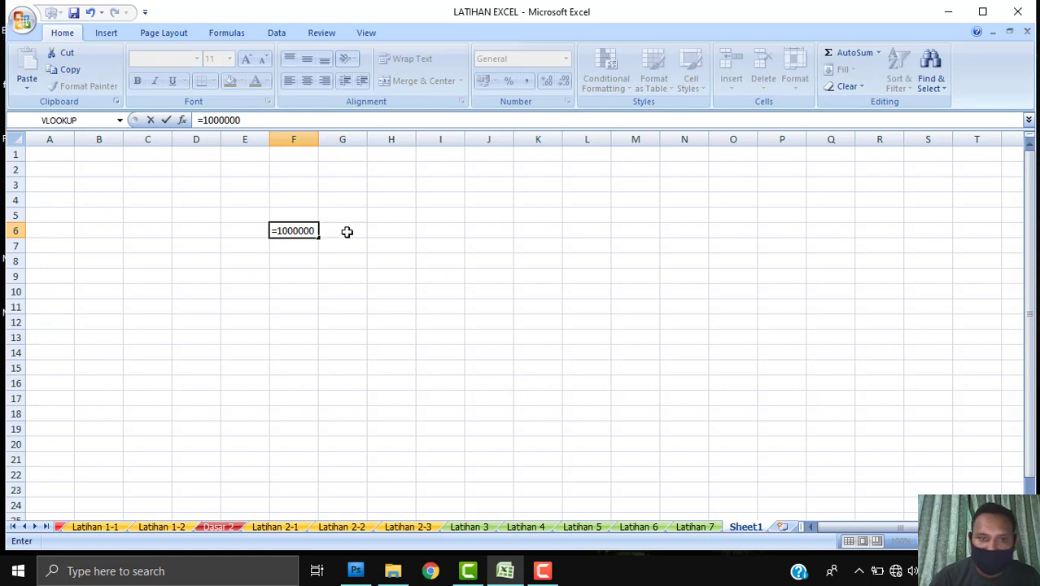
key(Left)
key(Left)
key(Right)
key(Right)
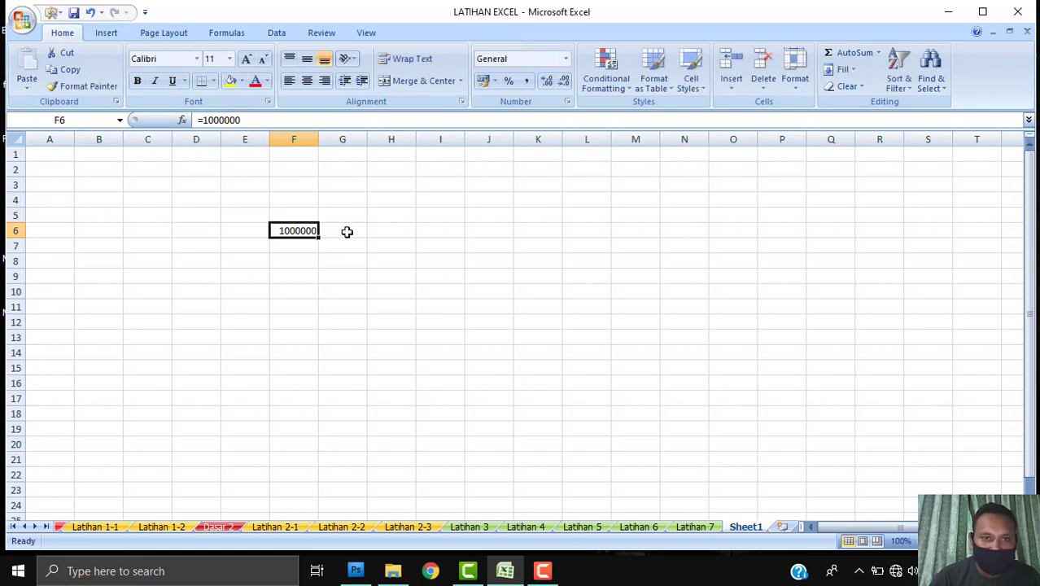
- Extend the formula in cell F6 to =1000000*10% to calculate a percentage, and clear the cell again
double_click(298, 231)
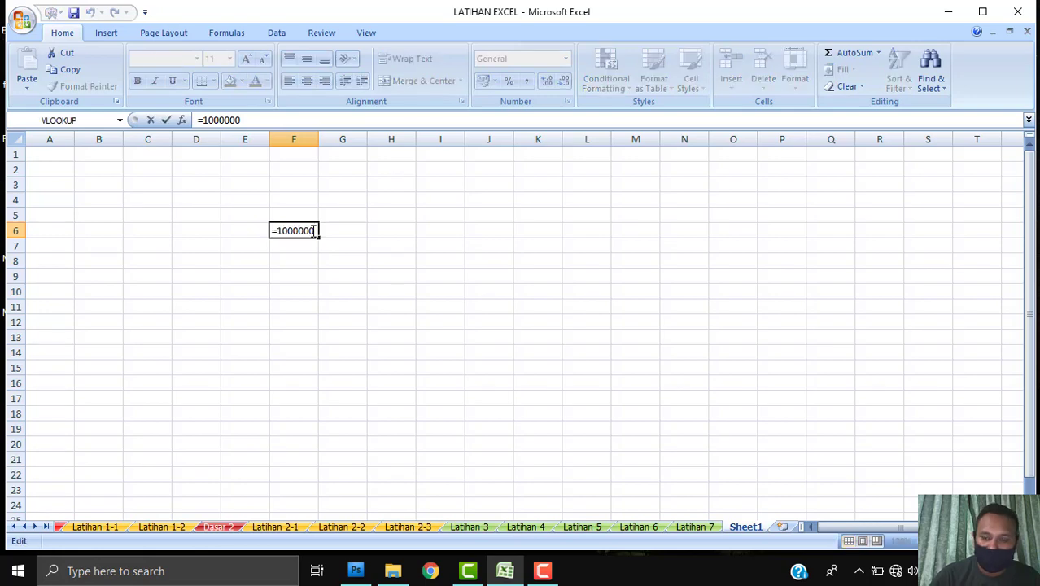
text(*)
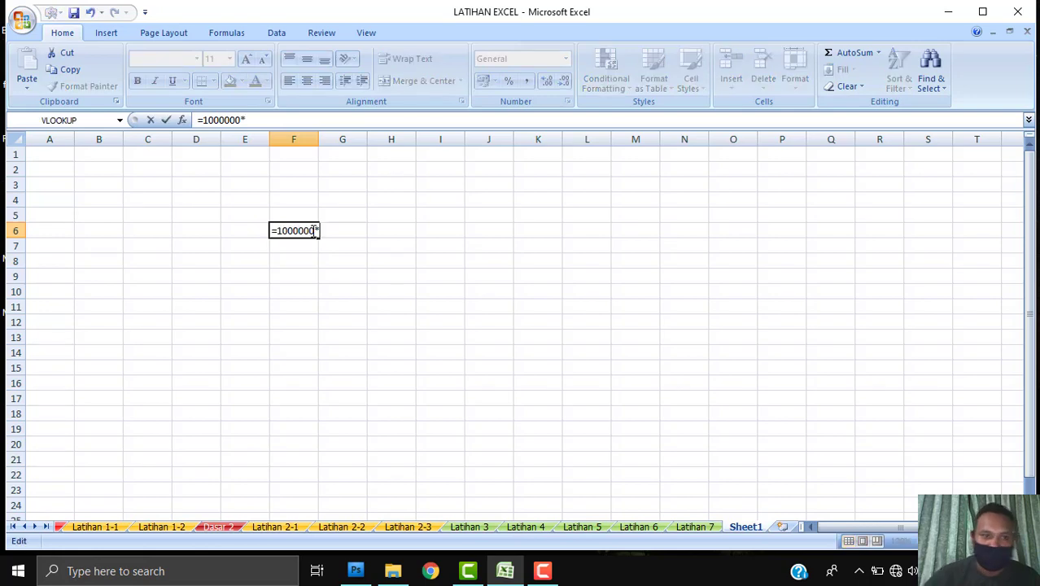
text(10)
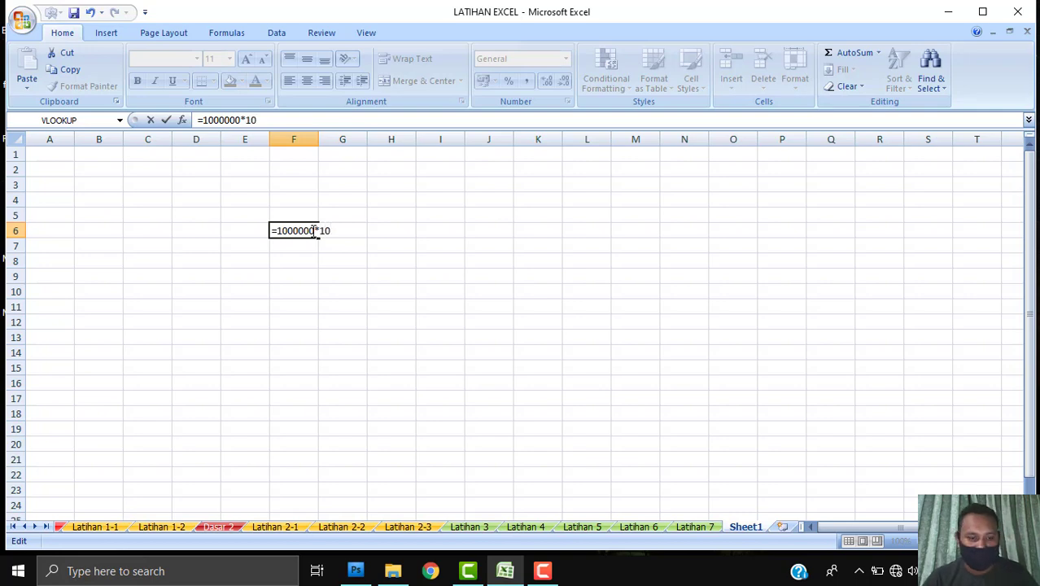
text(%)
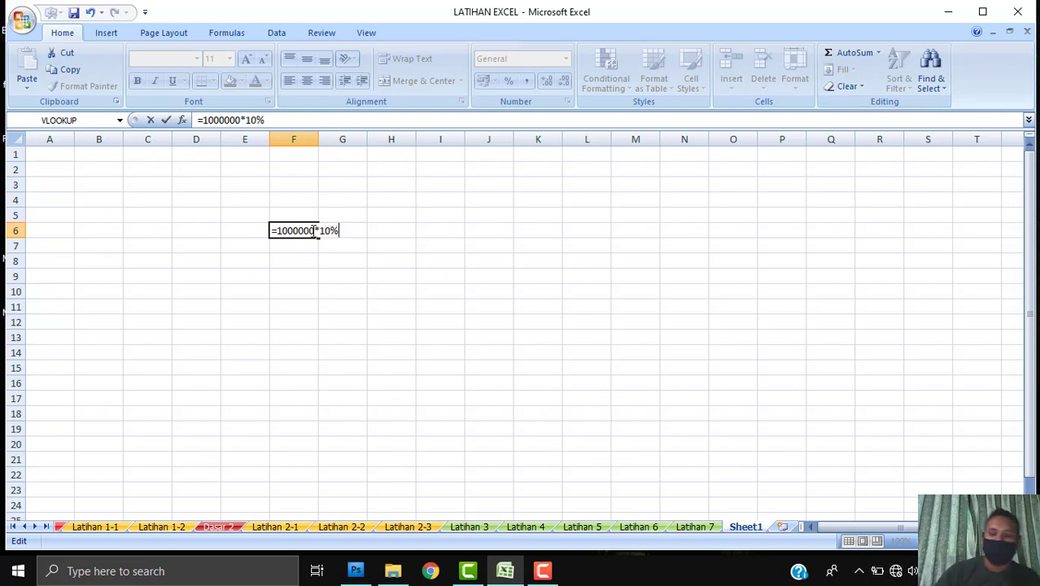
key(Return)
click(358, 245)
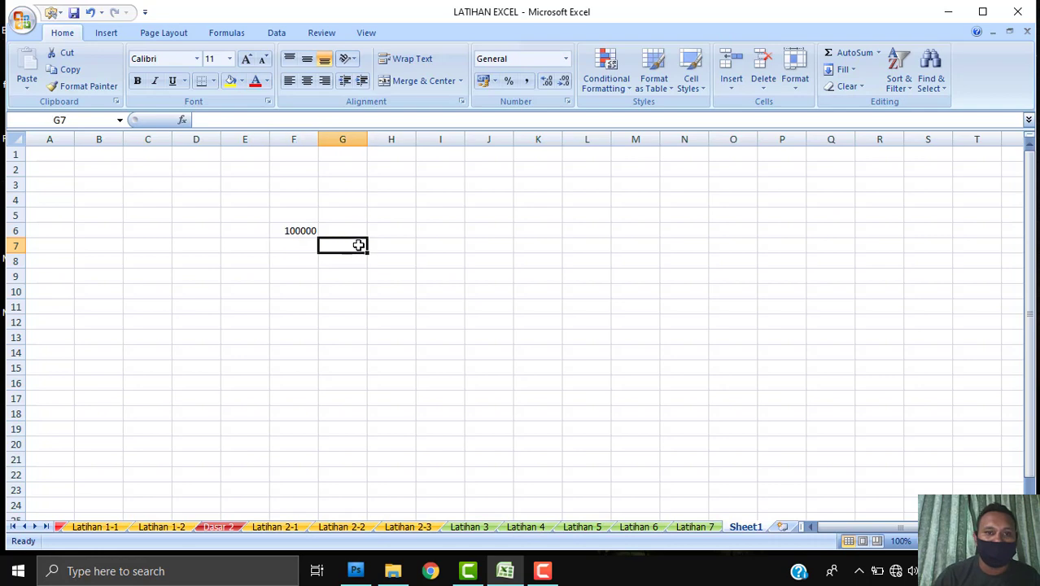
click(311, 230)
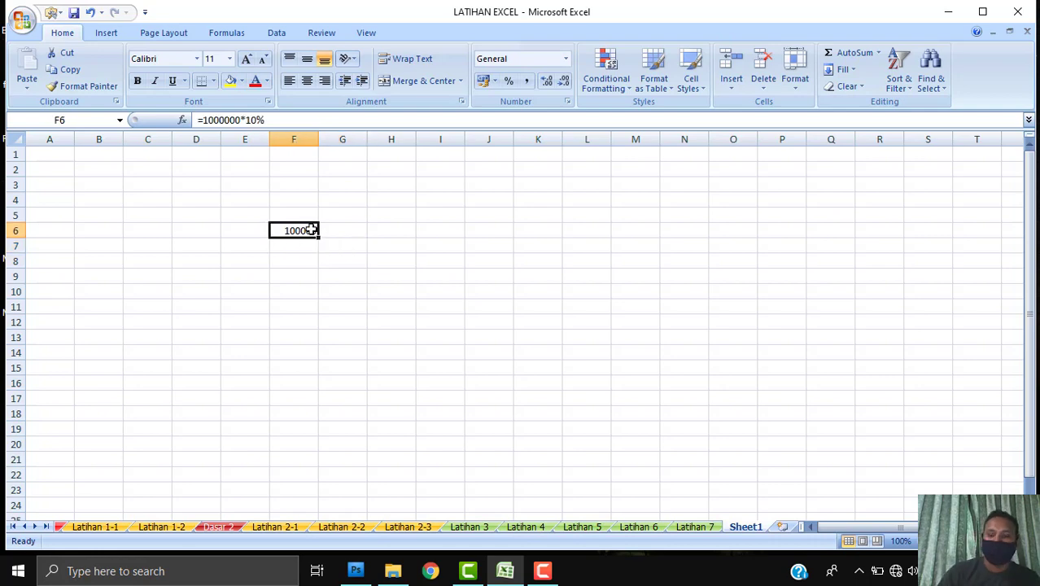
key(Delete)
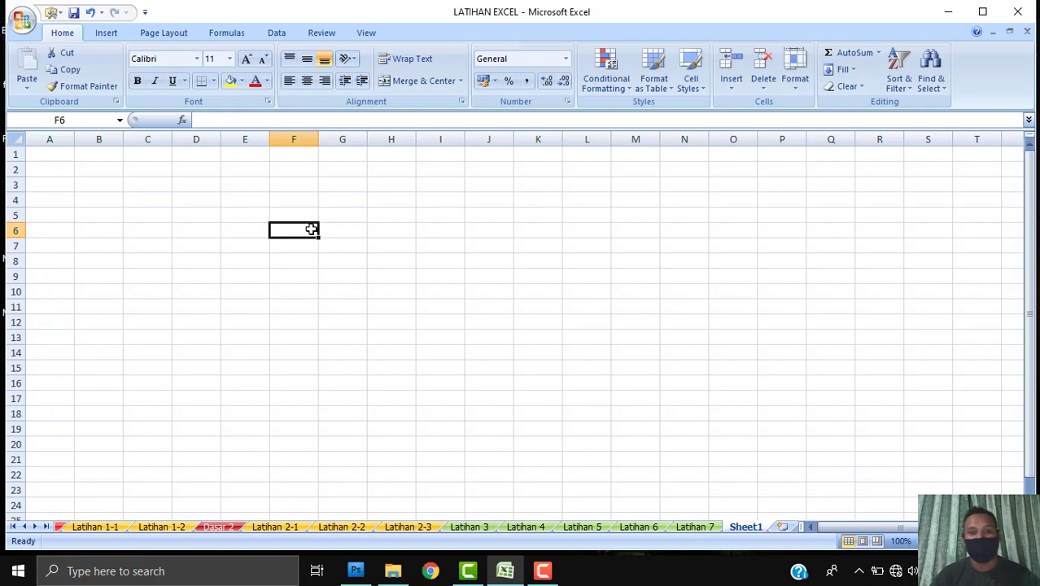
click(389, 265)
click(267, 230)
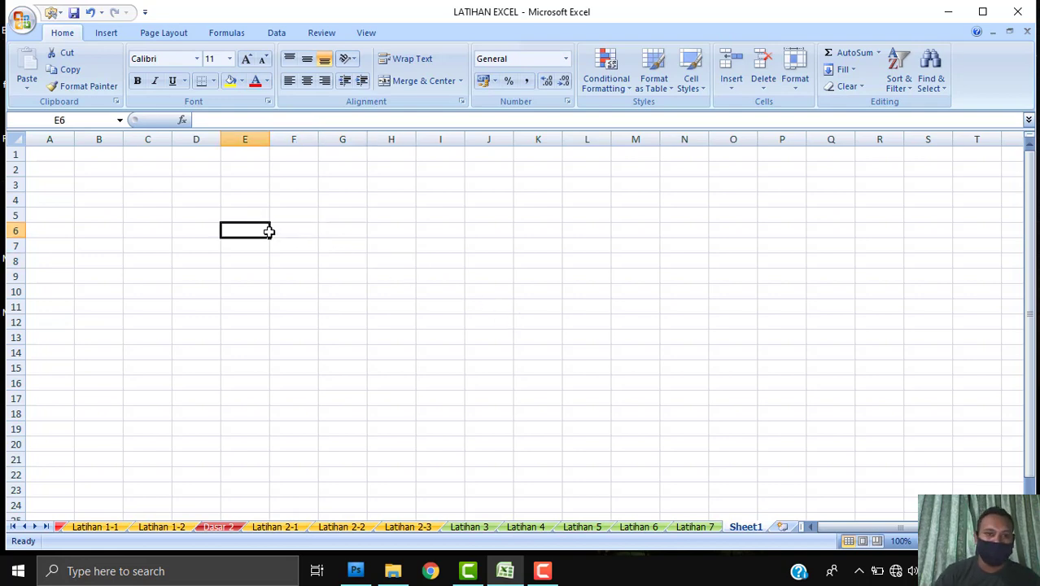
click(192, 203)
click(233, 290)
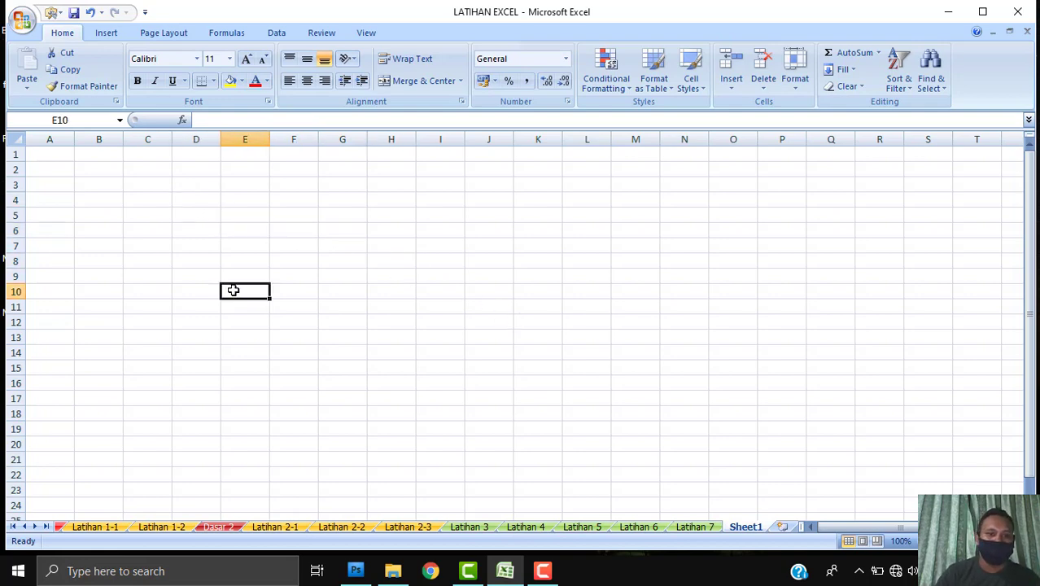
- Open the Latihan 1-1 sheet and examine its sales recap table, unit price list, discount rate and calculation rules
click(95, 528)
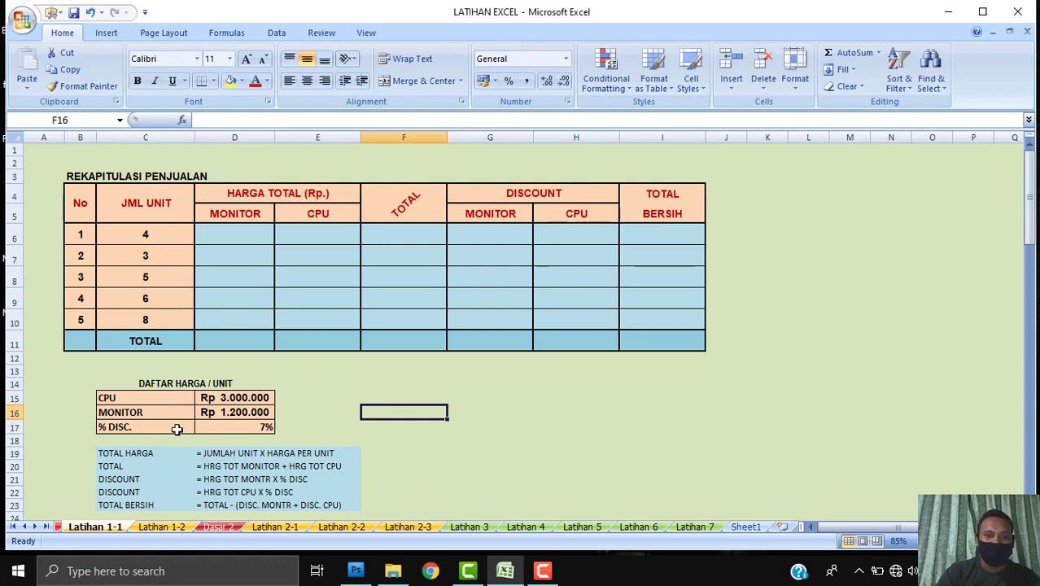
click(255, 428)
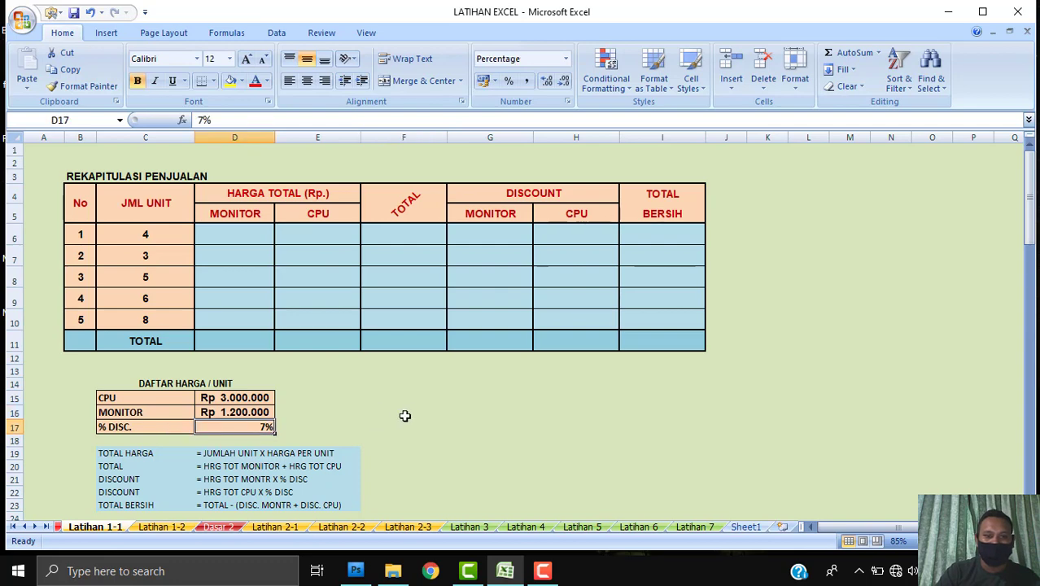
click(420, 415)
click(588, 444)
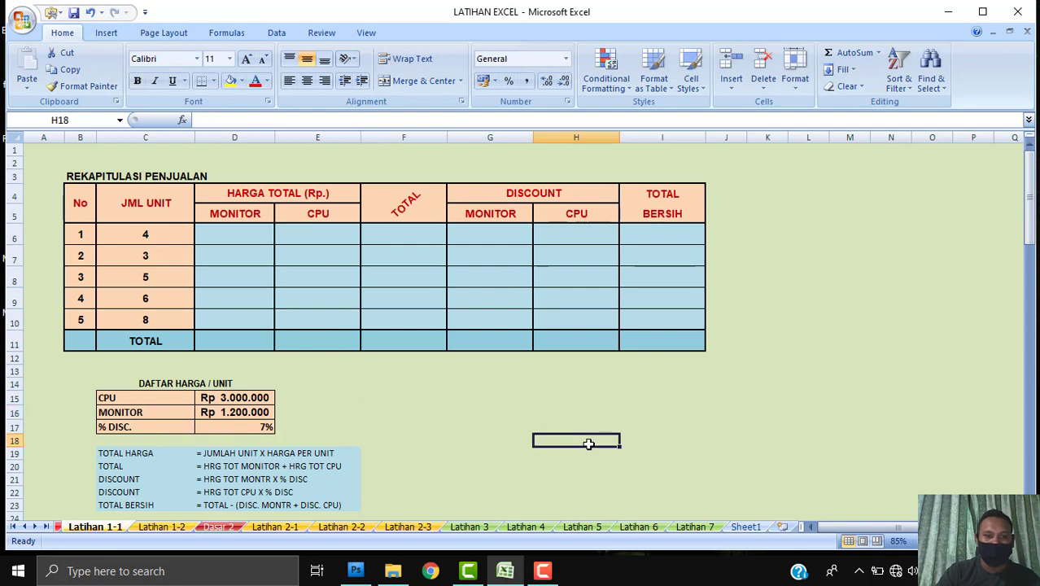
click(189, 441)
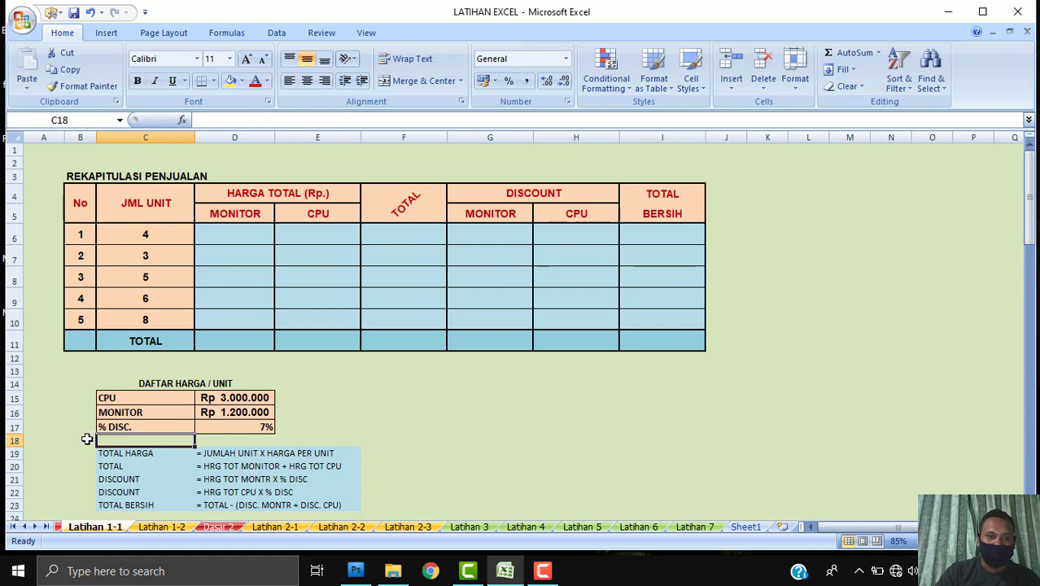
drag(88, 440, 369, 500)
click(419, 494)
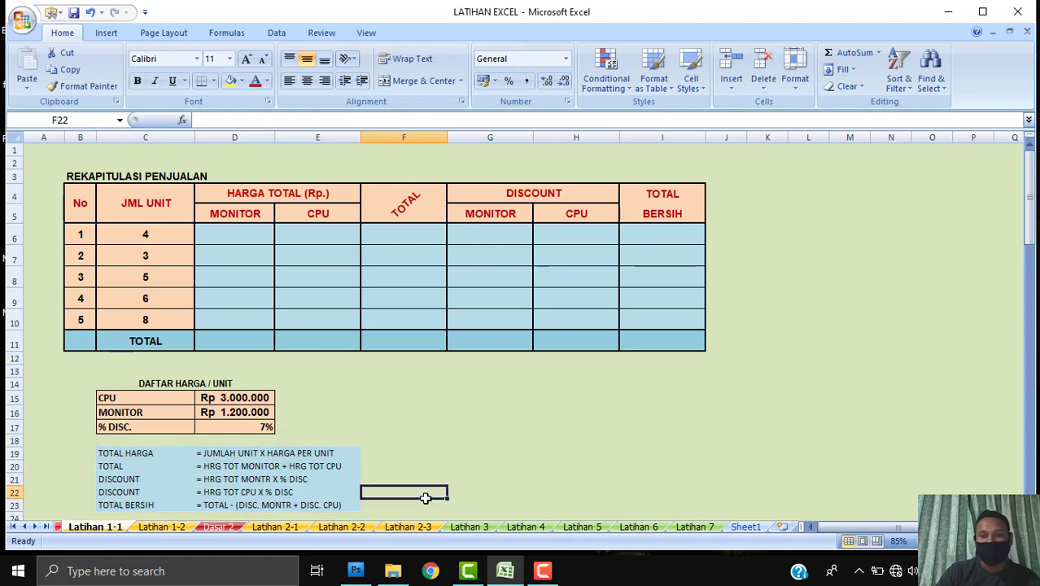
click(536, 468)
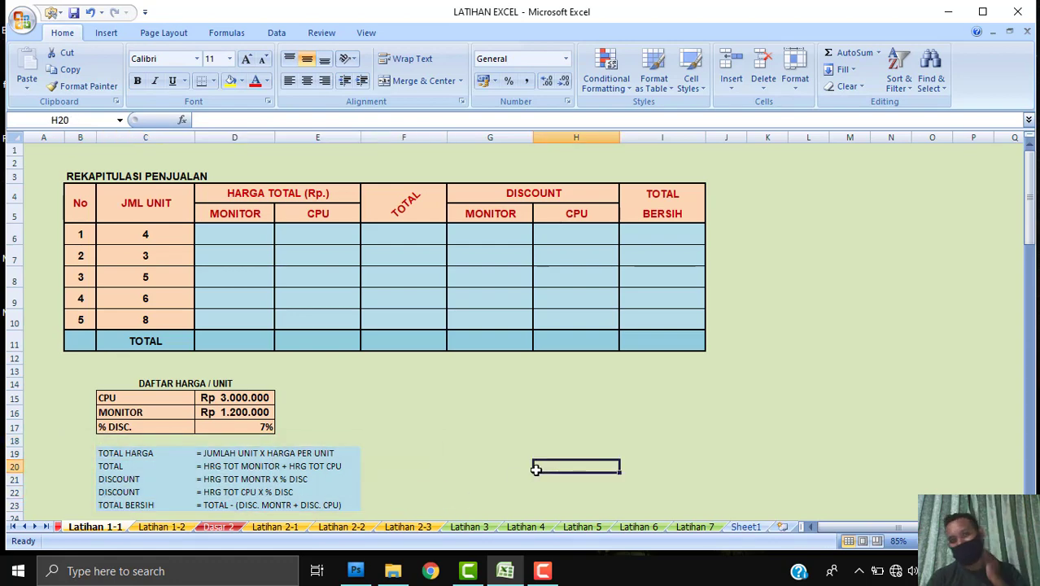
click(238, 233)
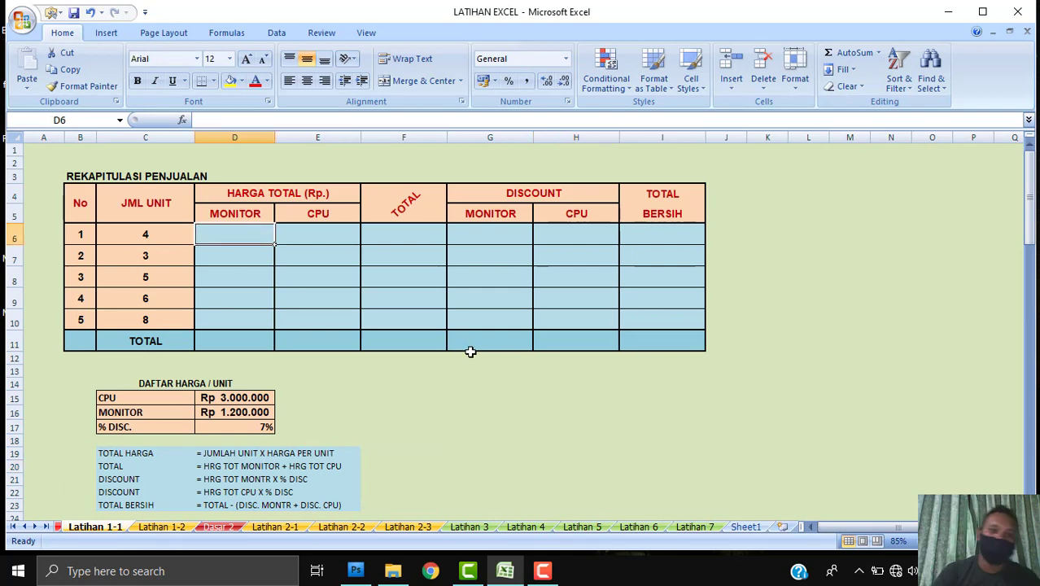
click(490, 410)
click(232, 227)
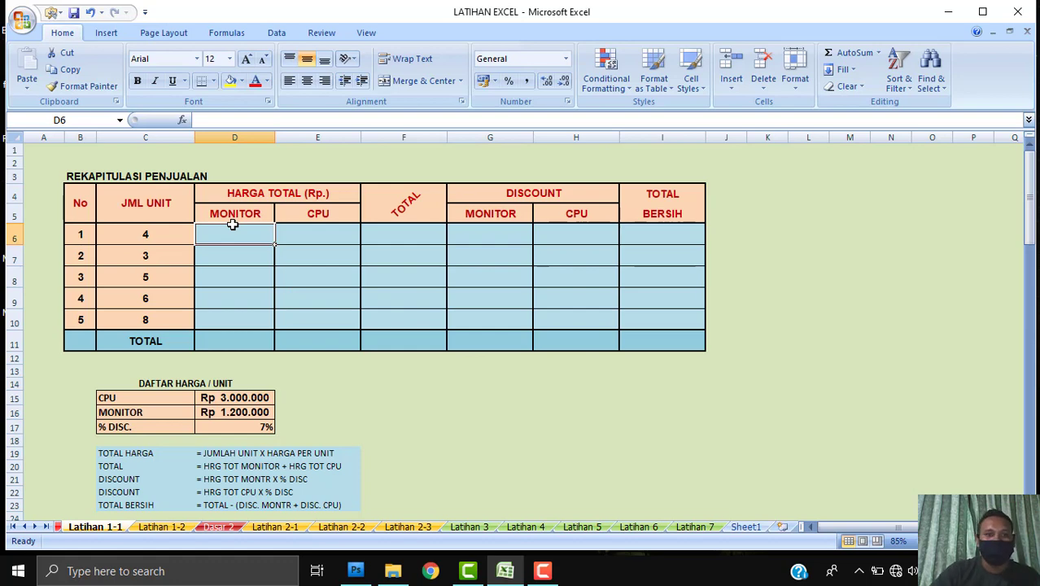
click(429, 428)
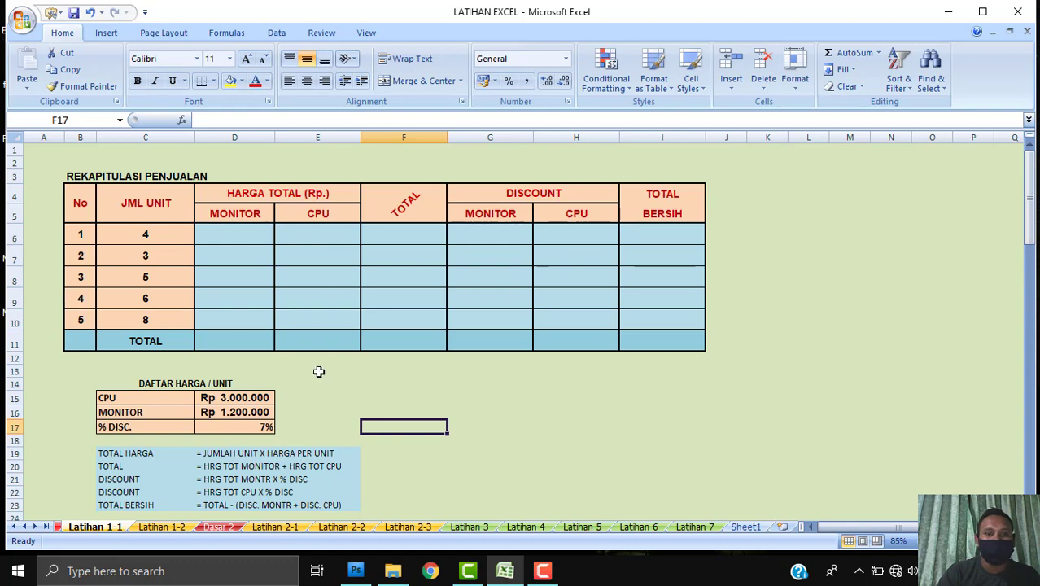
click(241, 232)
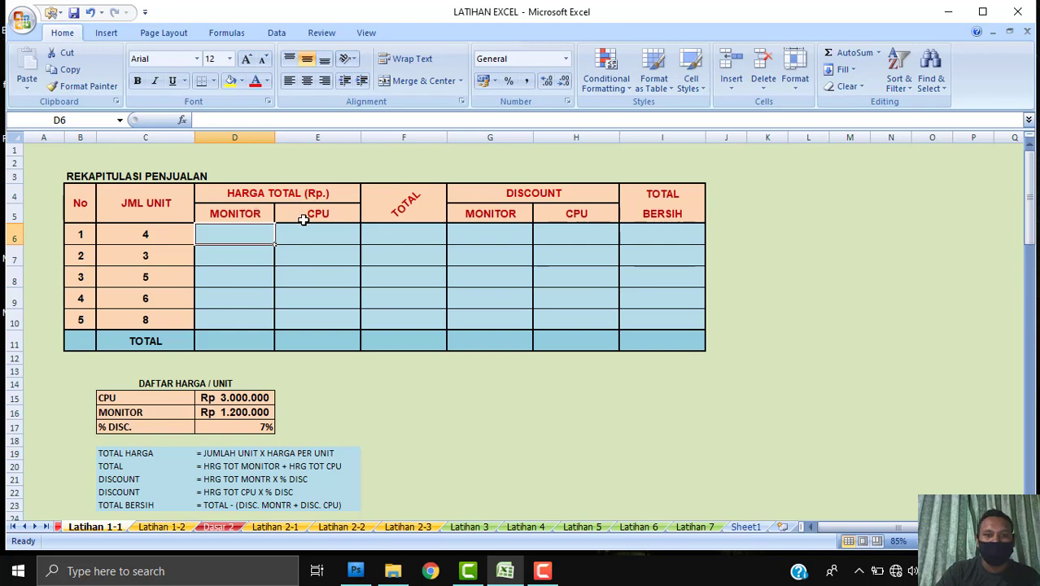
click(796, 324)
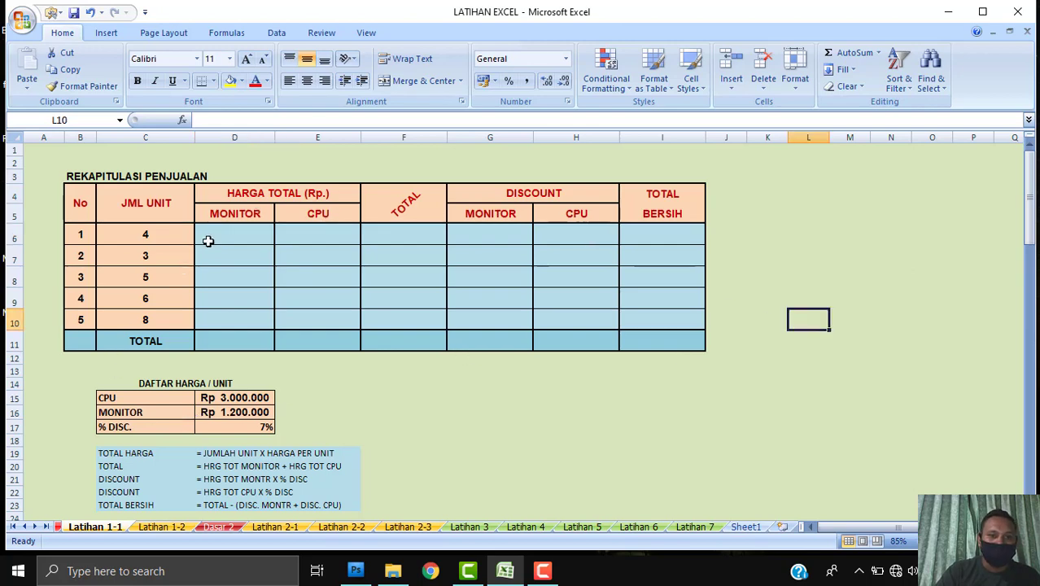
- Calculate the first row's total monitor price in cell D6 with the formula =C6*1200000
click(214, 233)
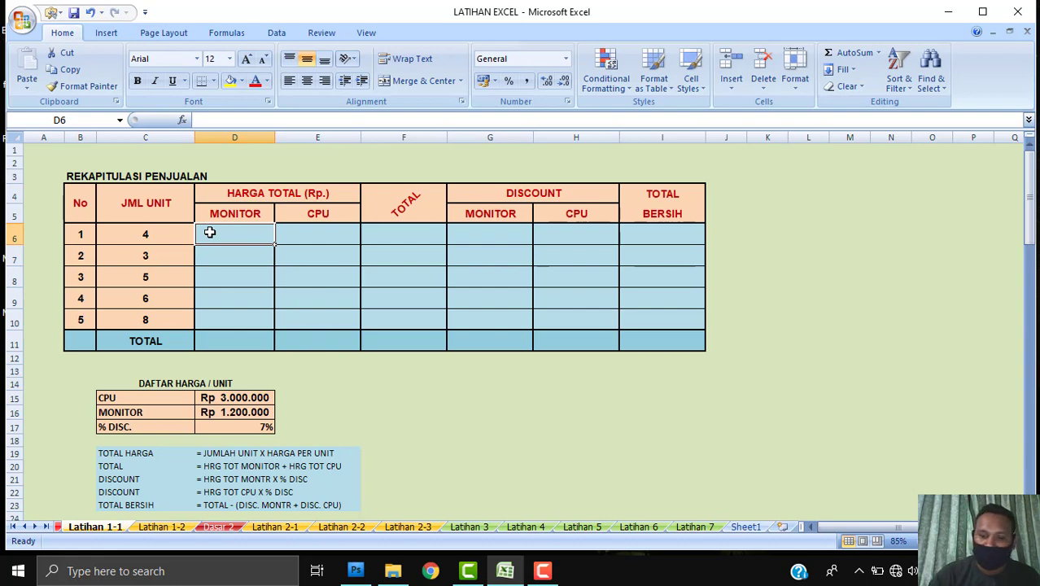
text(=)
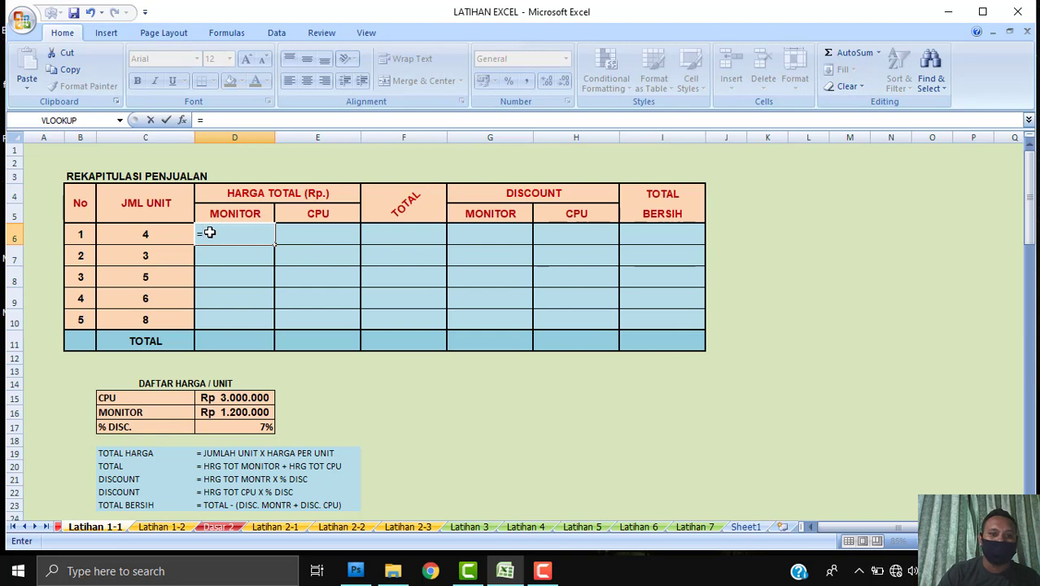
click(151, 237)
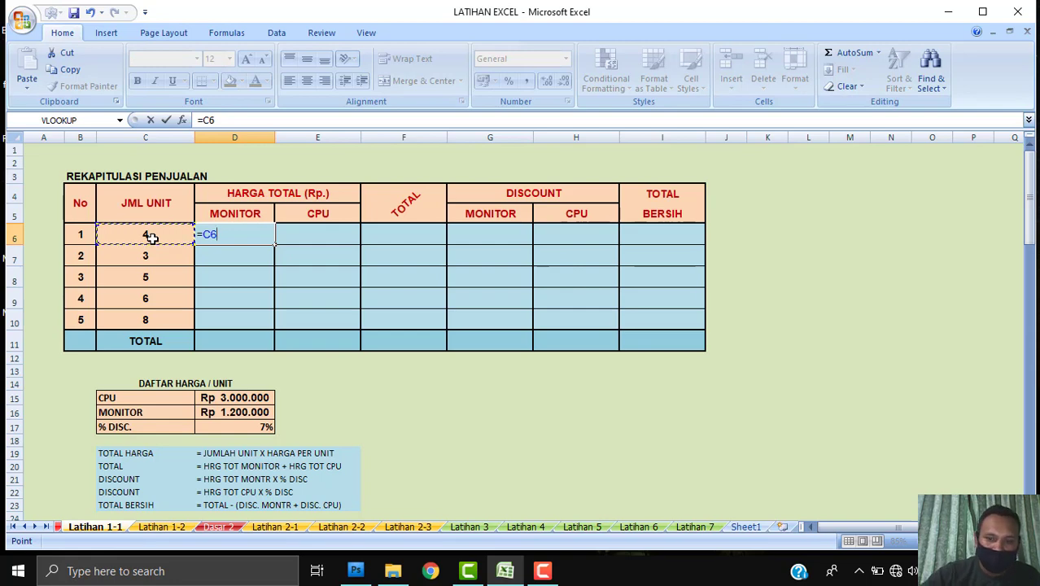
text(*)
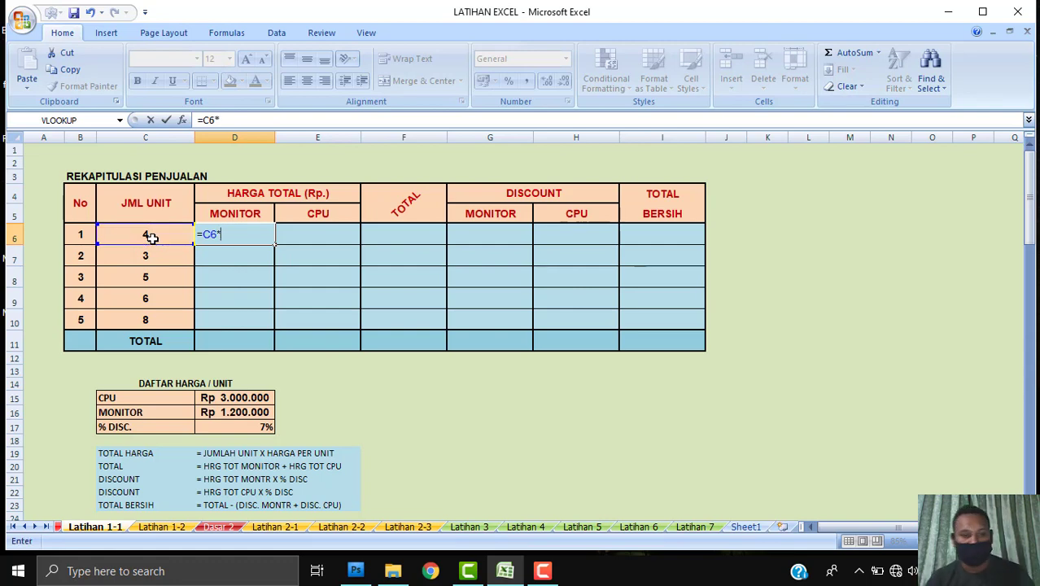
text(1200)
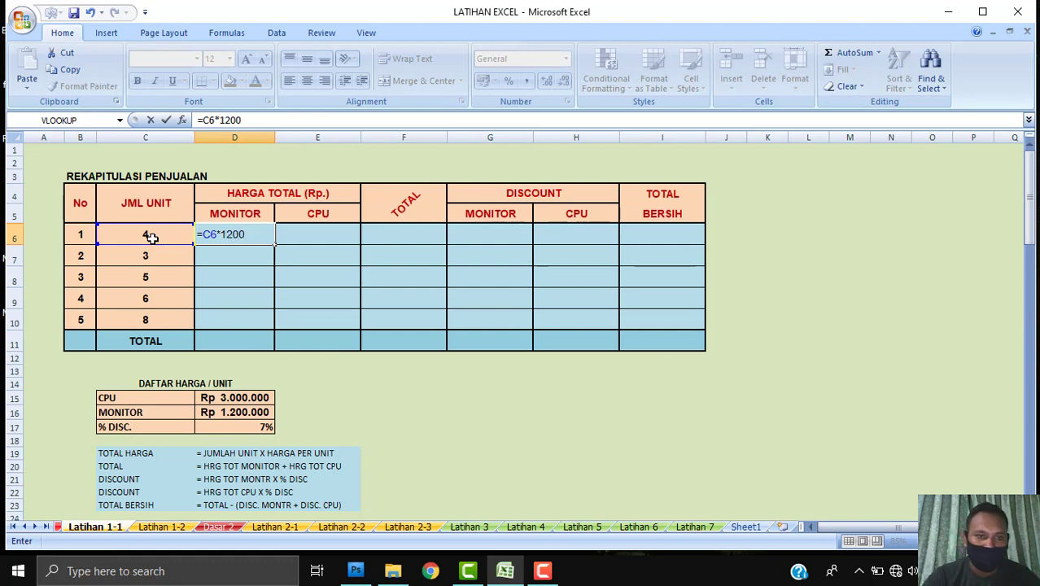
text(000)
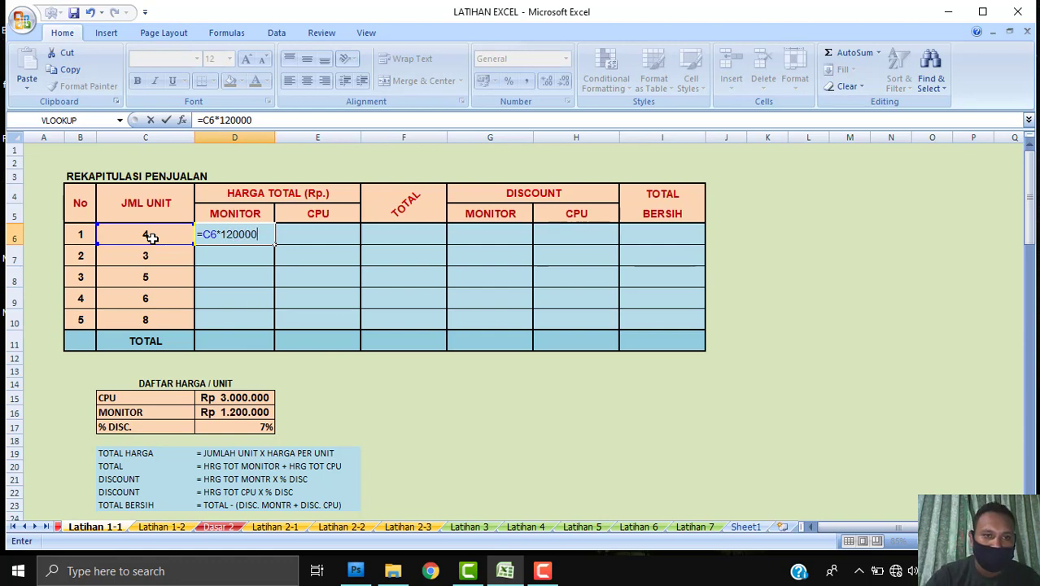
key(Return)
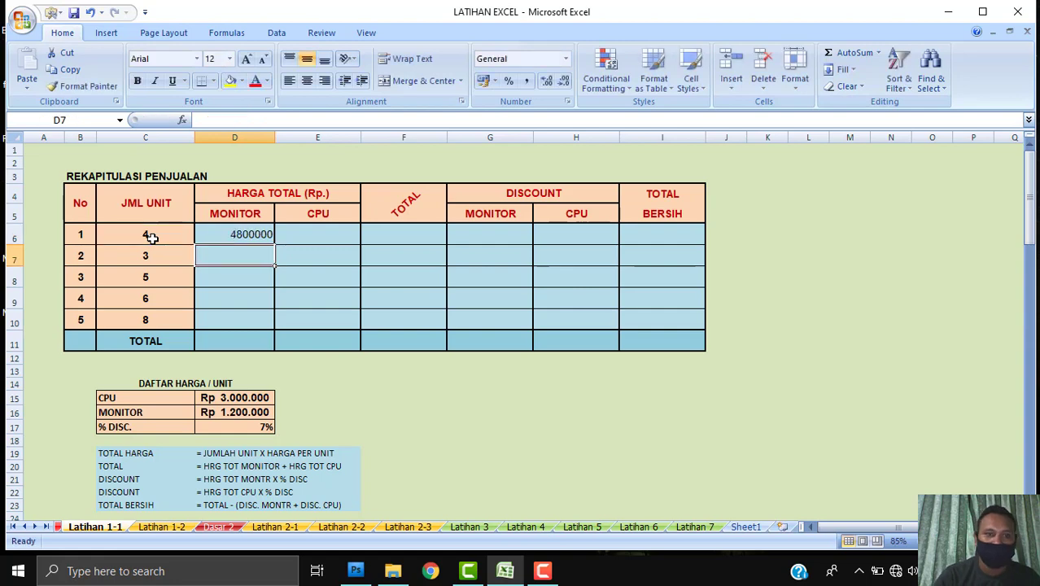
- Copy the monitor price formula from cell D6 down through D10
click(257, 232)
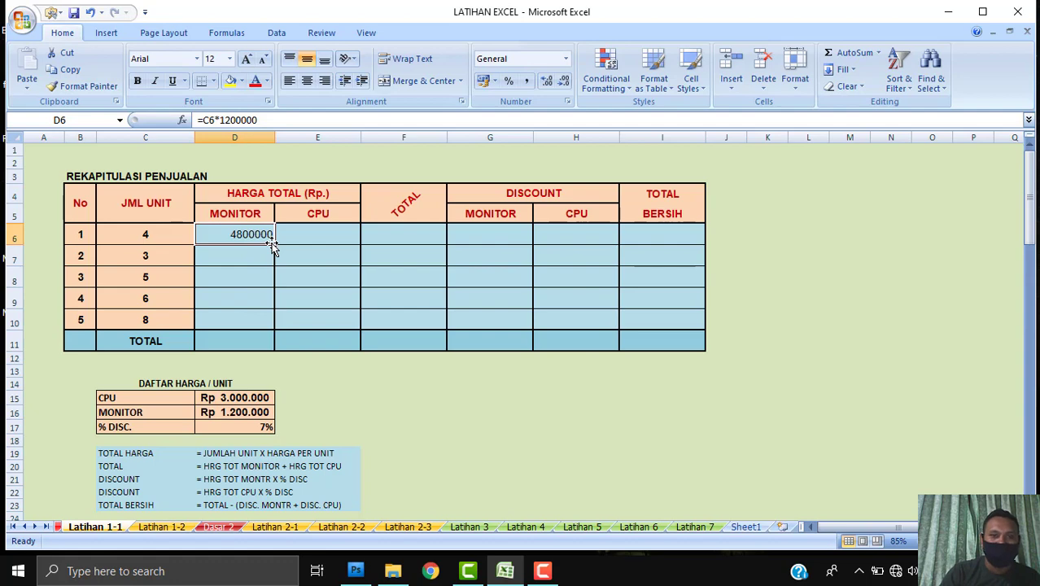
drag(271, 244, 271, 336)
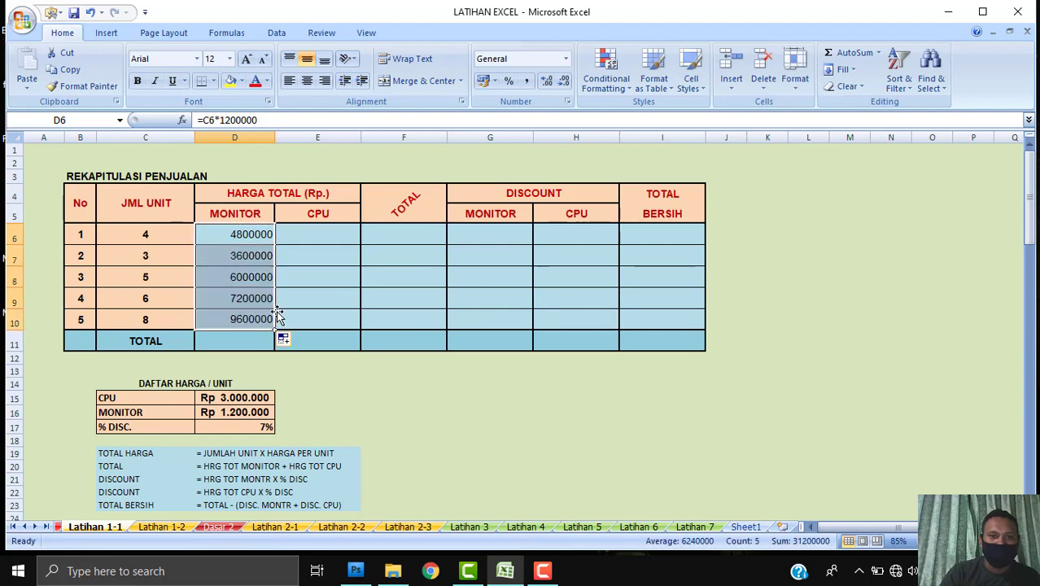
click(286, 279)
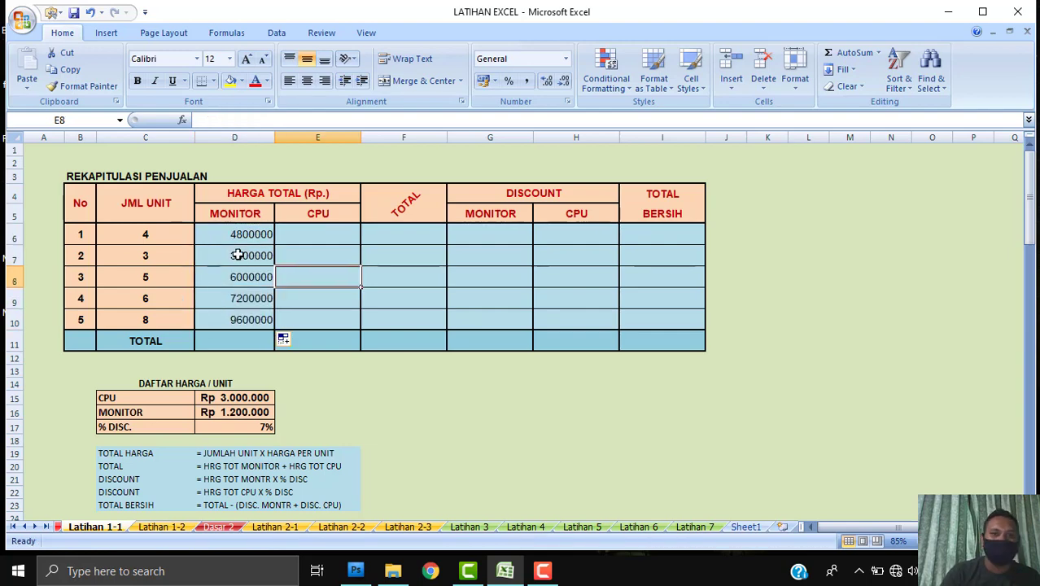
click(249, 255)
- Calculate the first row's total CPU price in cell E6 with the formula =C6*3000000
click(329, 233)
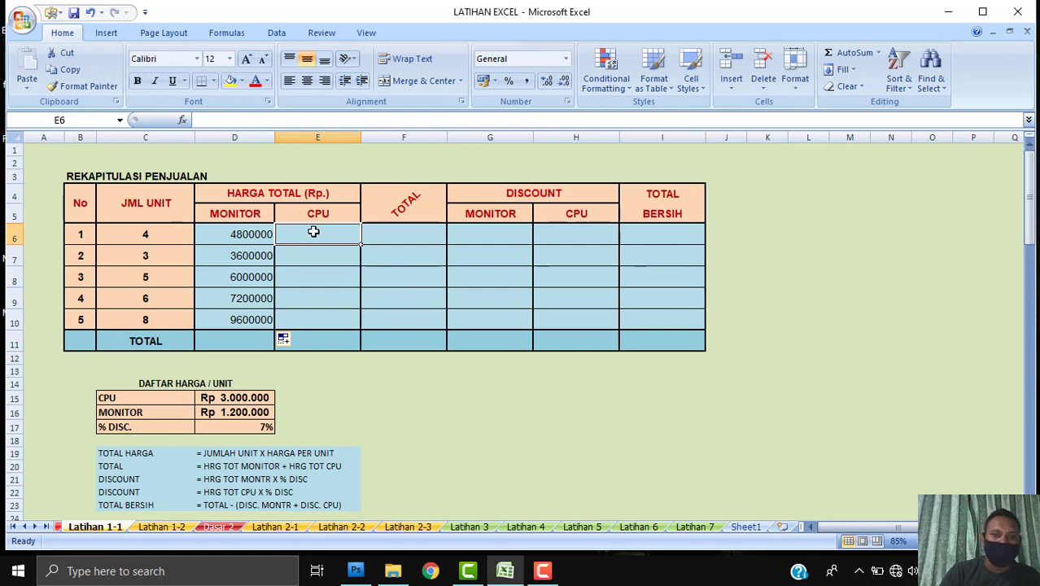
text(=)
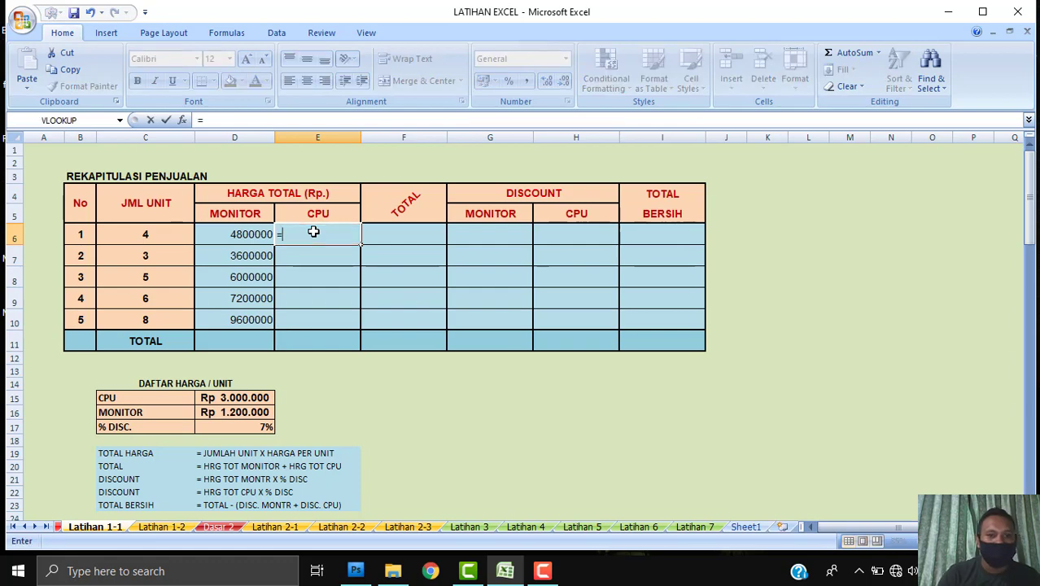
click(150, 235)
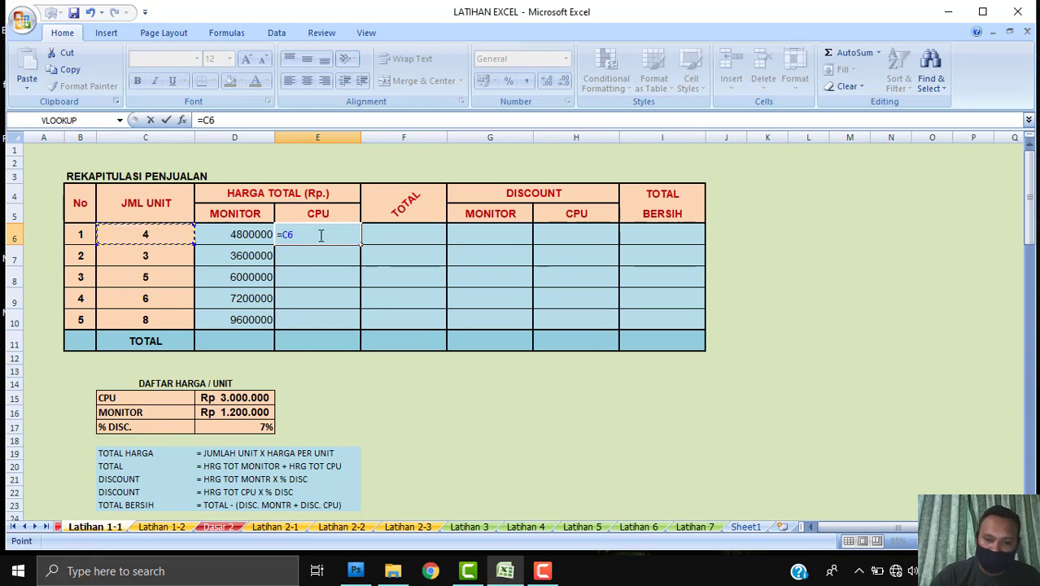
text(*)
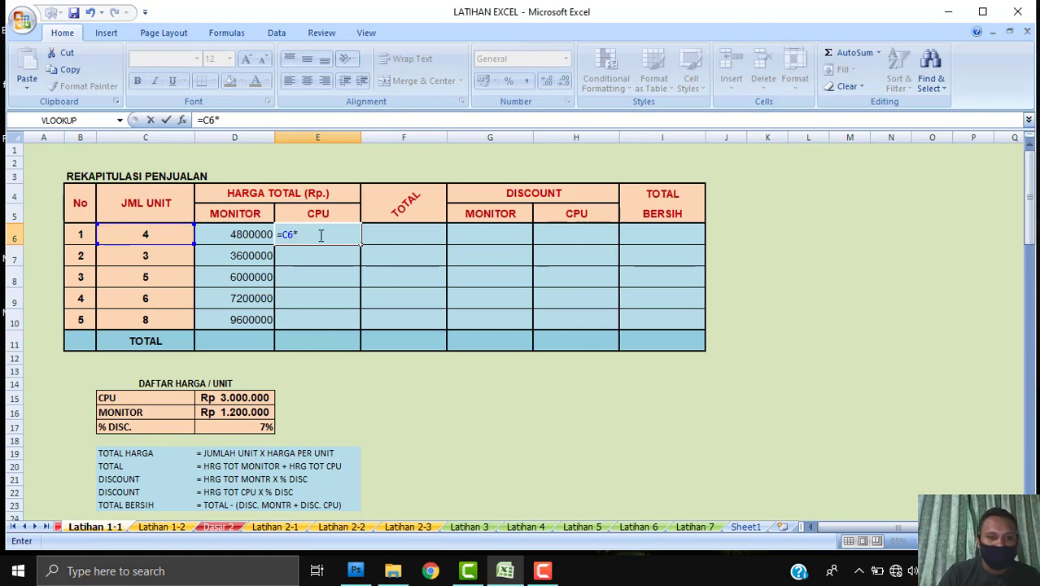
text(3)
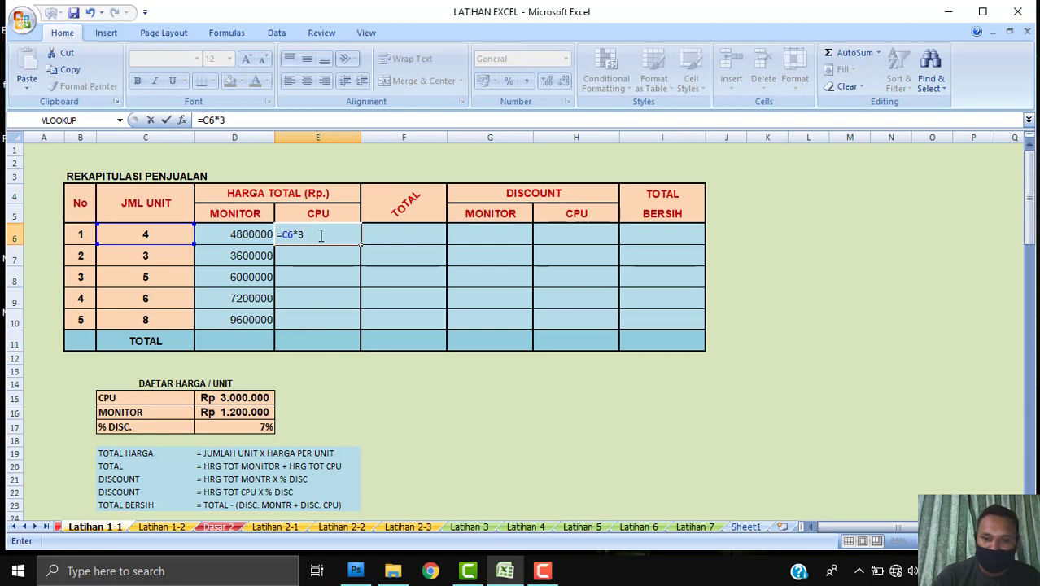
text(0000)
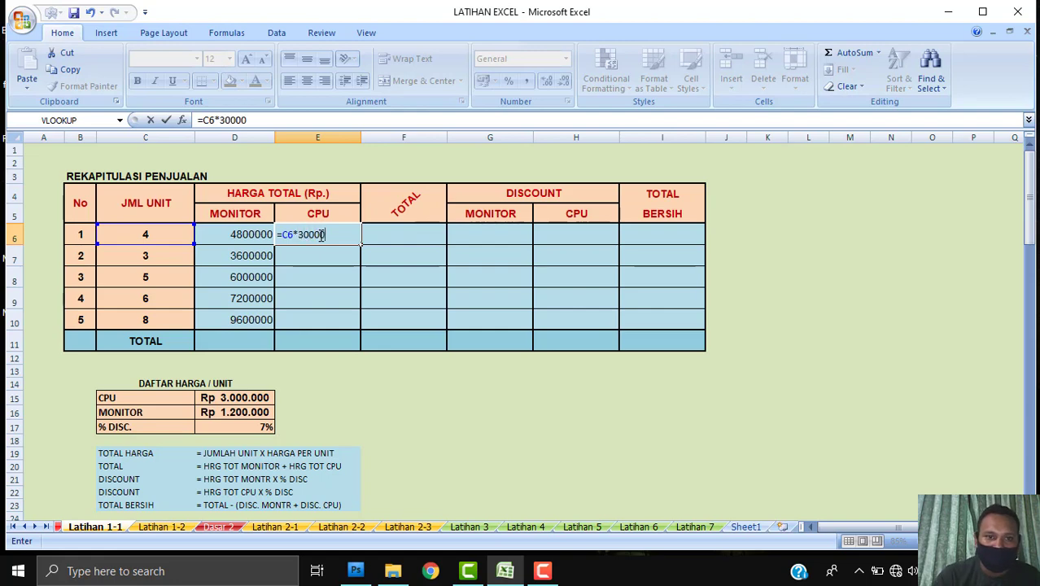
text(00)
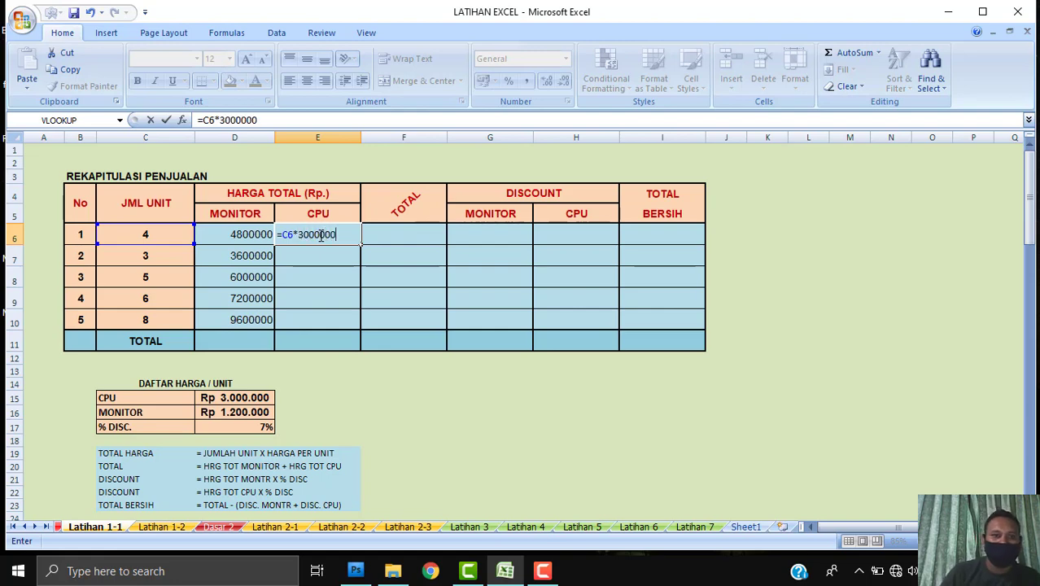
key(Return)
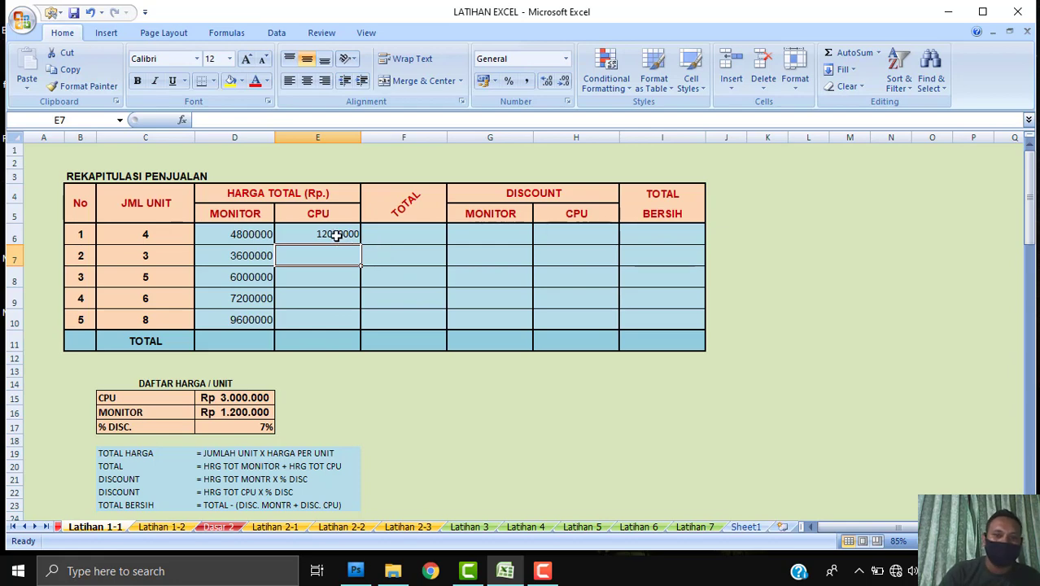
- Copy the CPU price formula from cell E6 down through E10
click(337, 234)
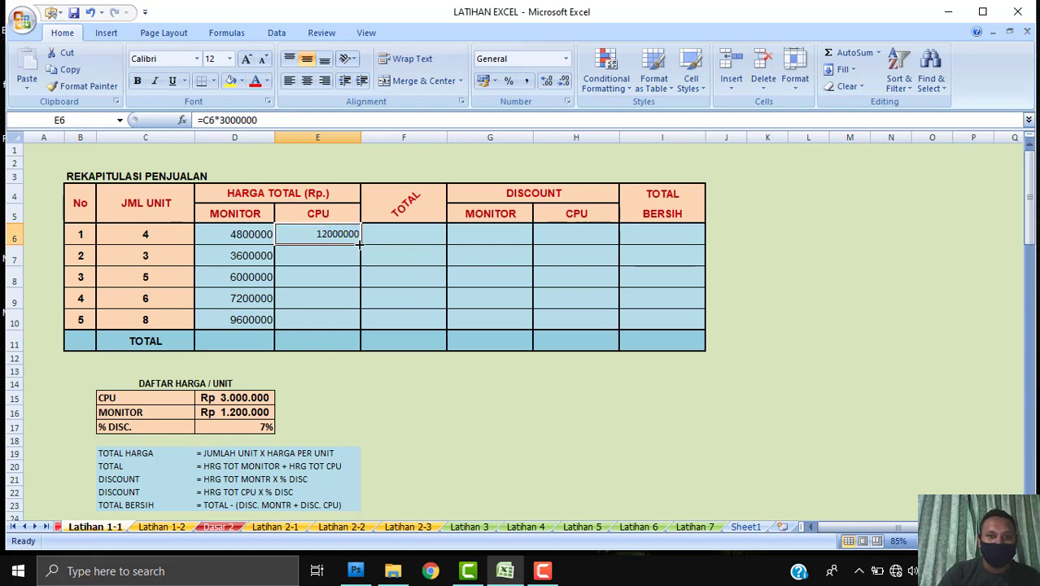
double_click(359, 244)
click(406, 252)
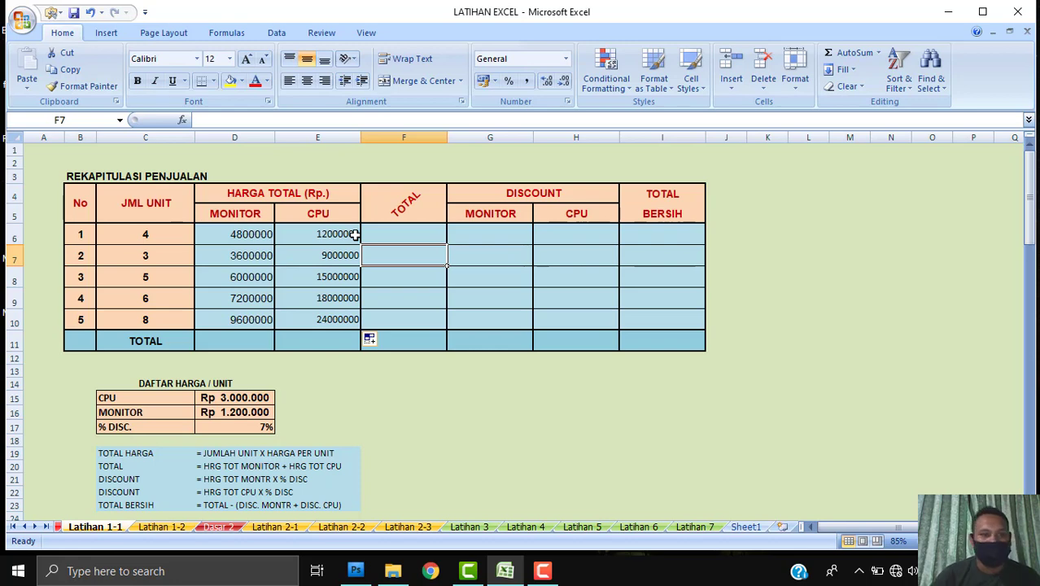
- Add the first row's monitor and CPU prices in TOTAL cell F6 with the formula =D6+E6
click(380, 235)
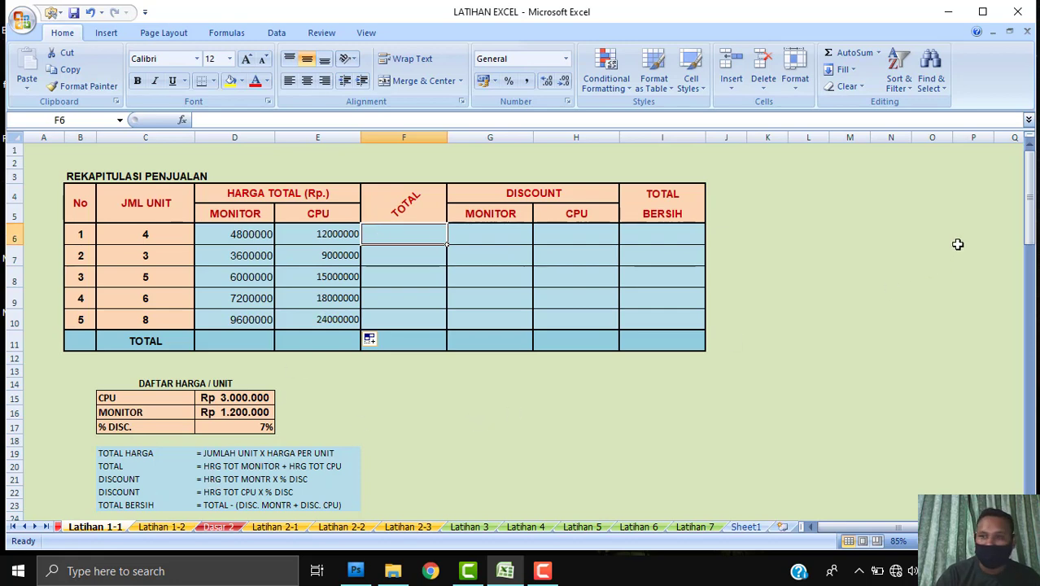
drag(1029, 228, 1030, 237)
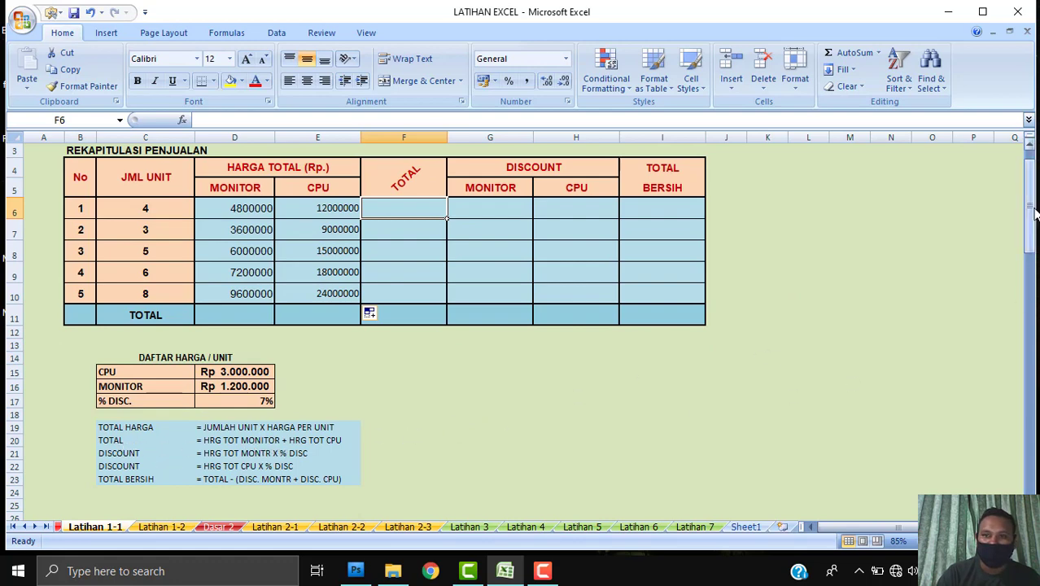
drag(1032, 215, 1035, 207)
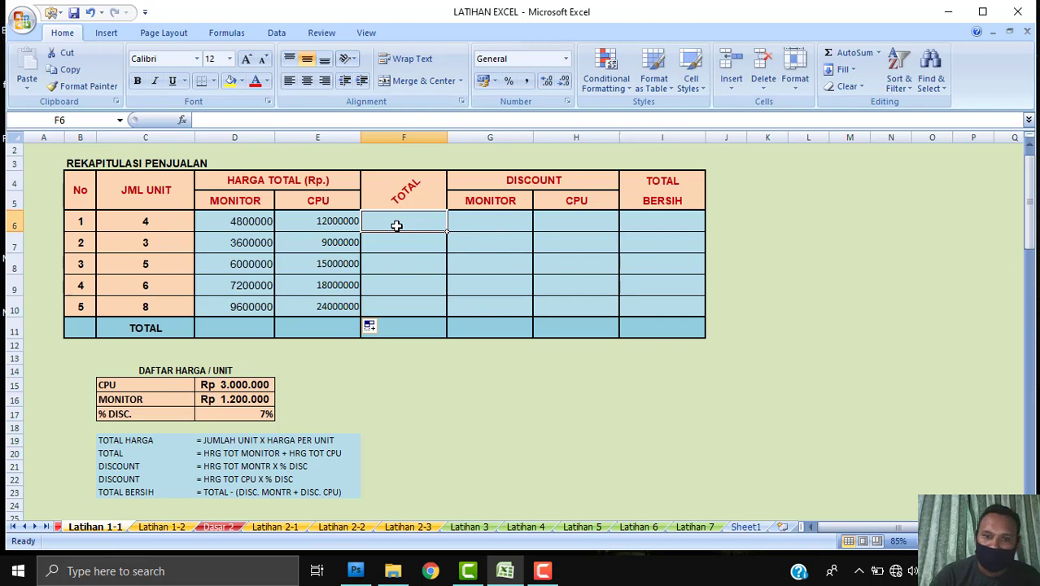
text(=)
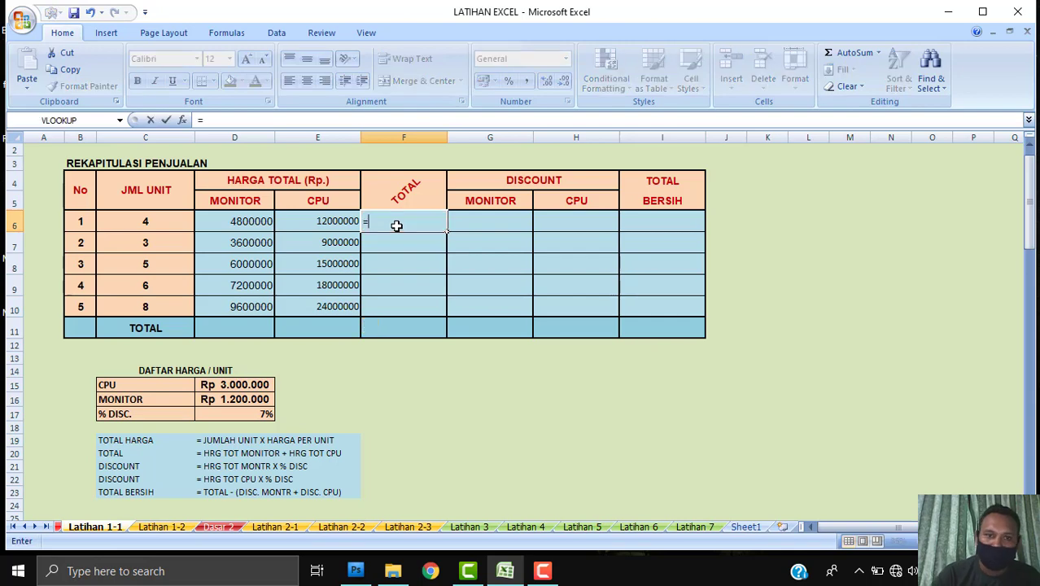
click(229, 220)
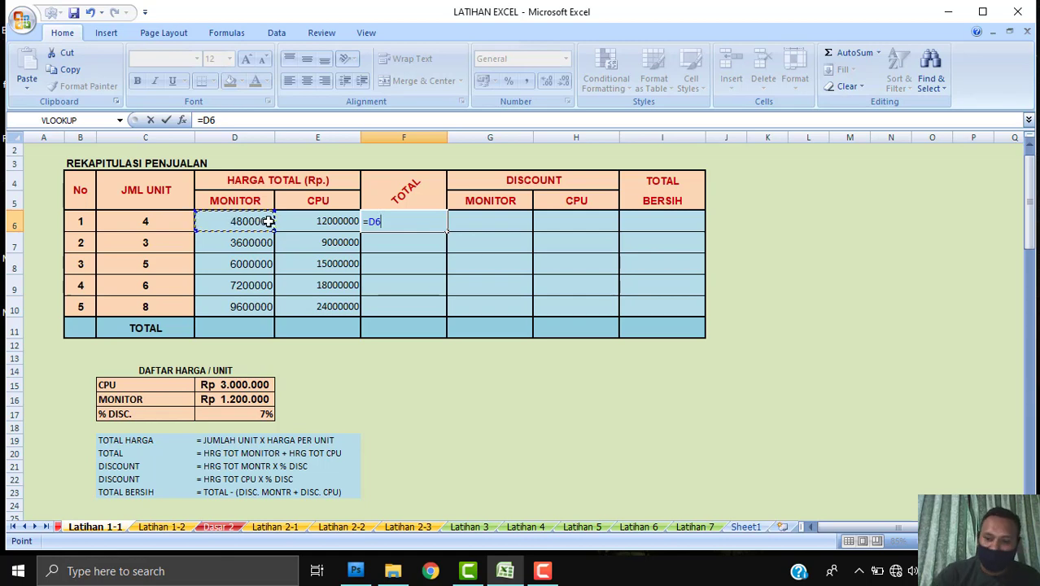
text(+)
click(306, 222)
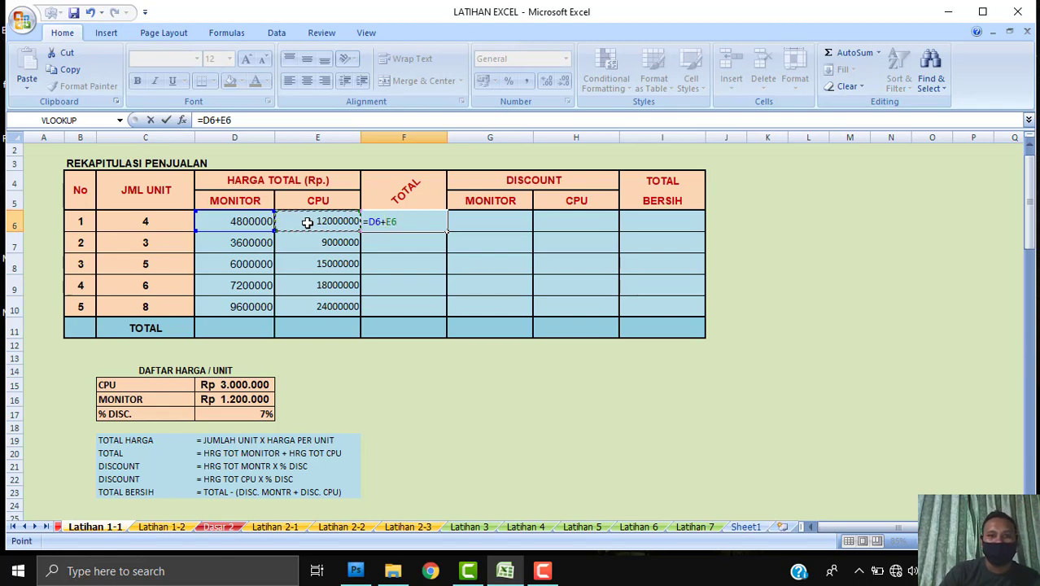
key(Return)
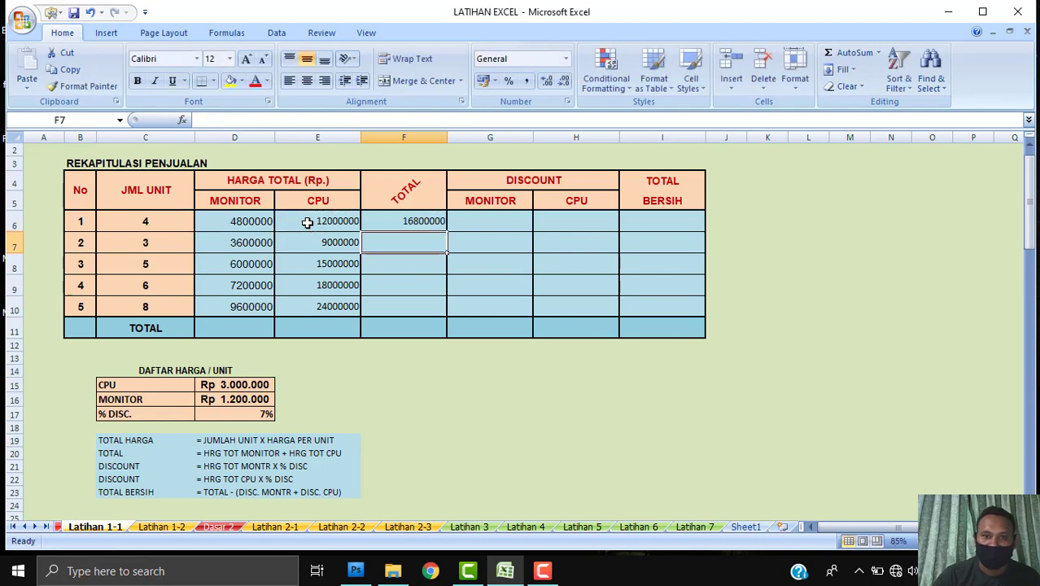
- Copy the TOTAL formula from cell F6 down through F10 and check the copied formula in F9
click(429, 219)
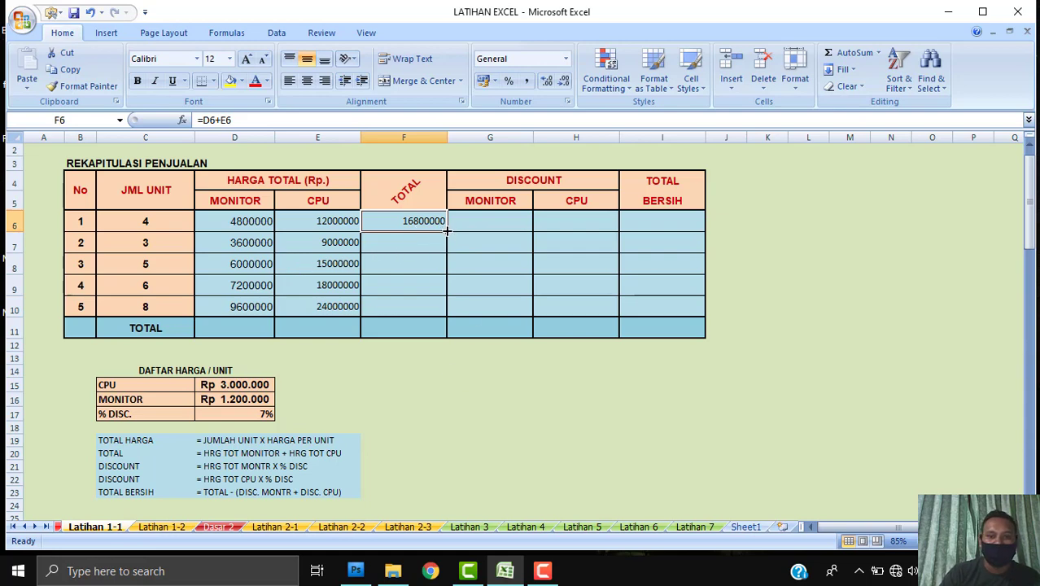
drag(447, 231, 446, 314)
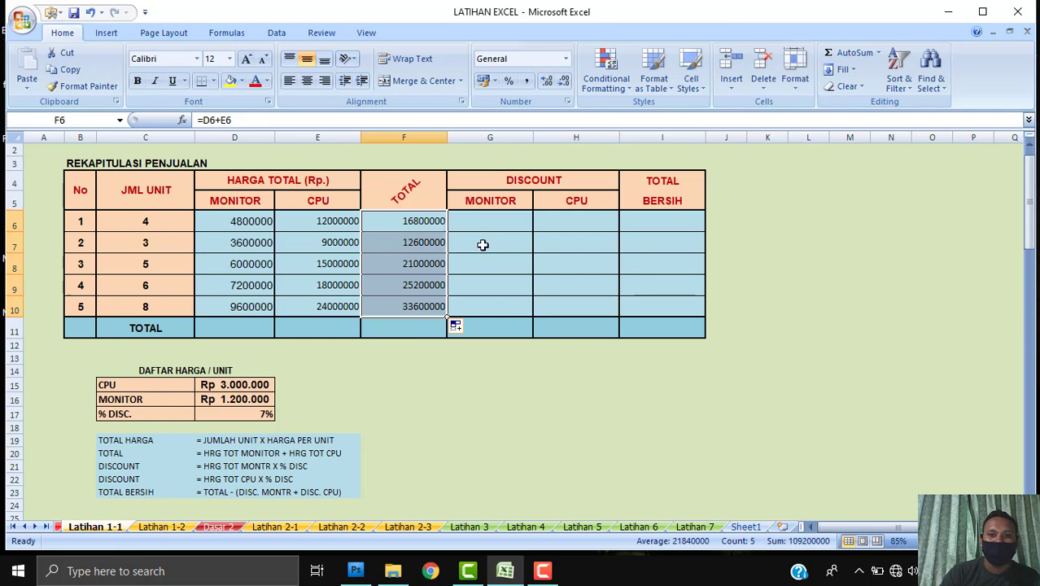
click(481, 242)
click(408, 285)
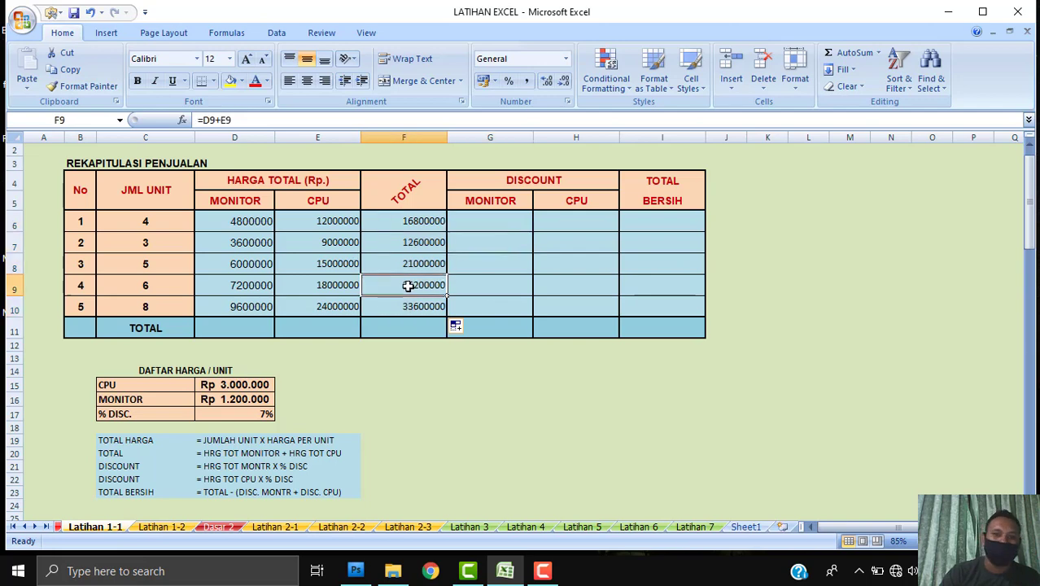
- Check the discount rule below the table and enter the first row's monitor discount in cell G6 as =F6*7%
click(505, 220)
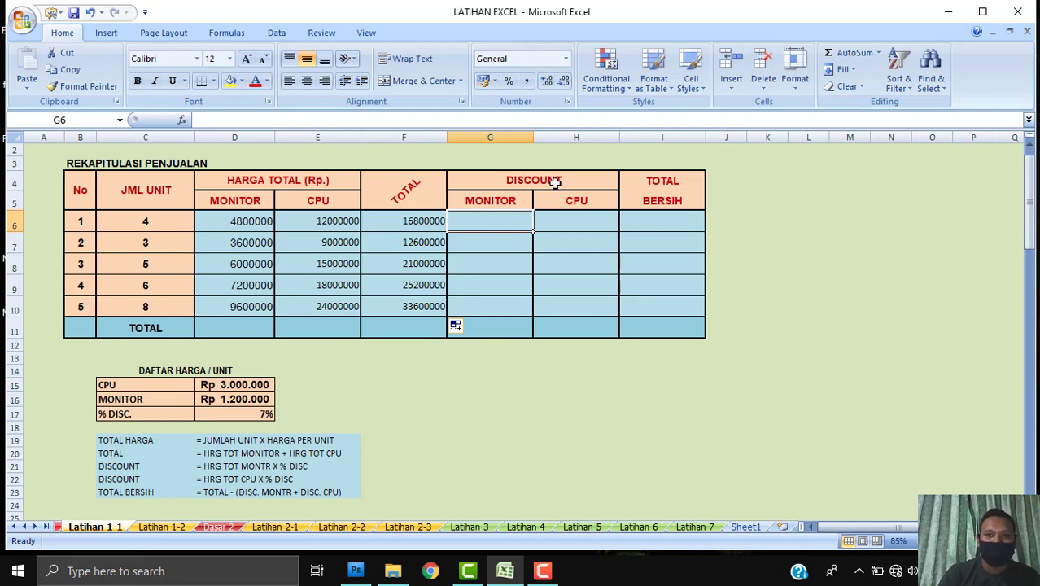
click(505, 197)
click(579, 200)
click(476, 224)
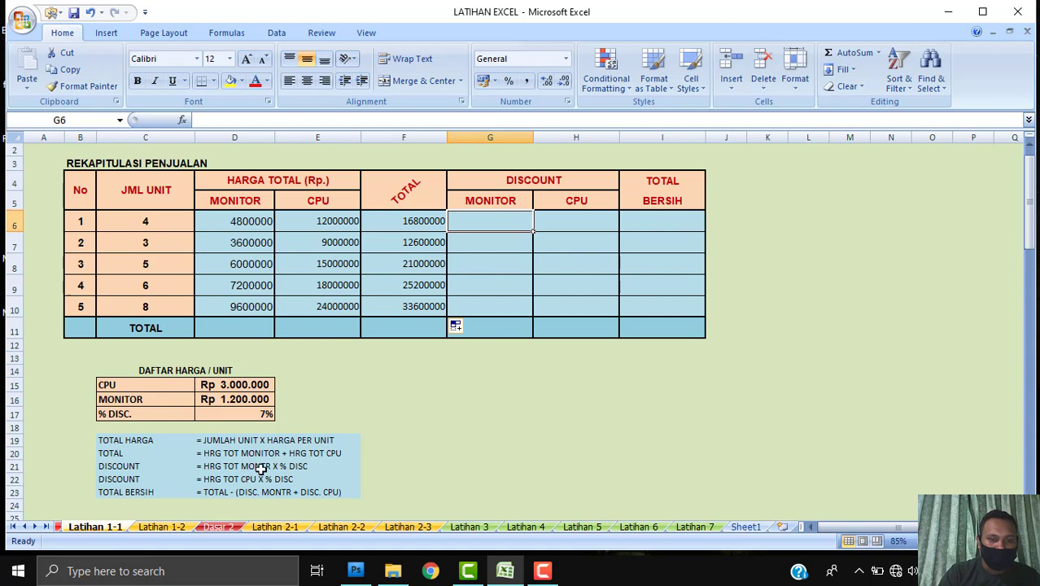
click(332, 469)
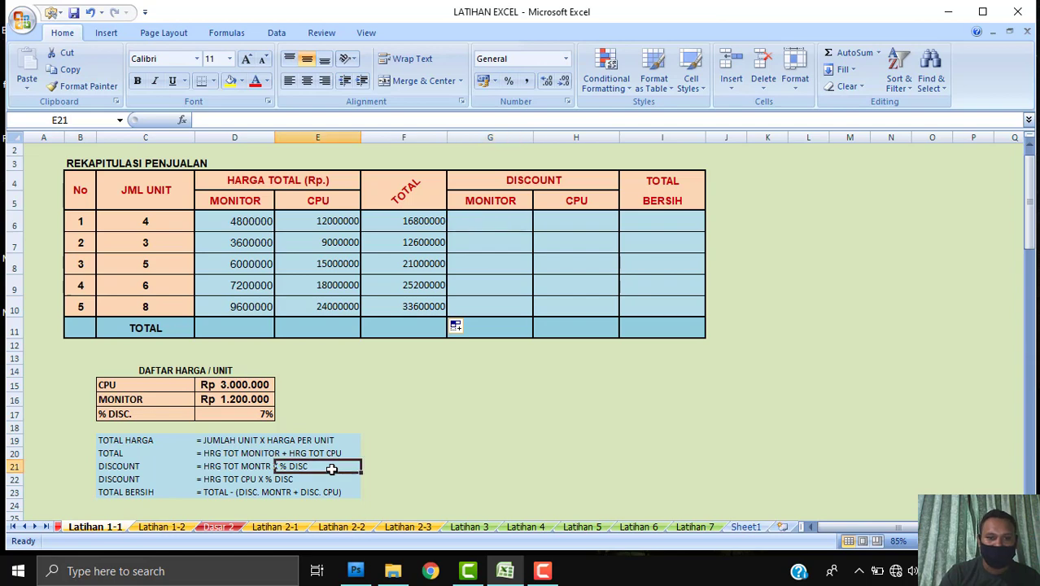
click(494, 222)
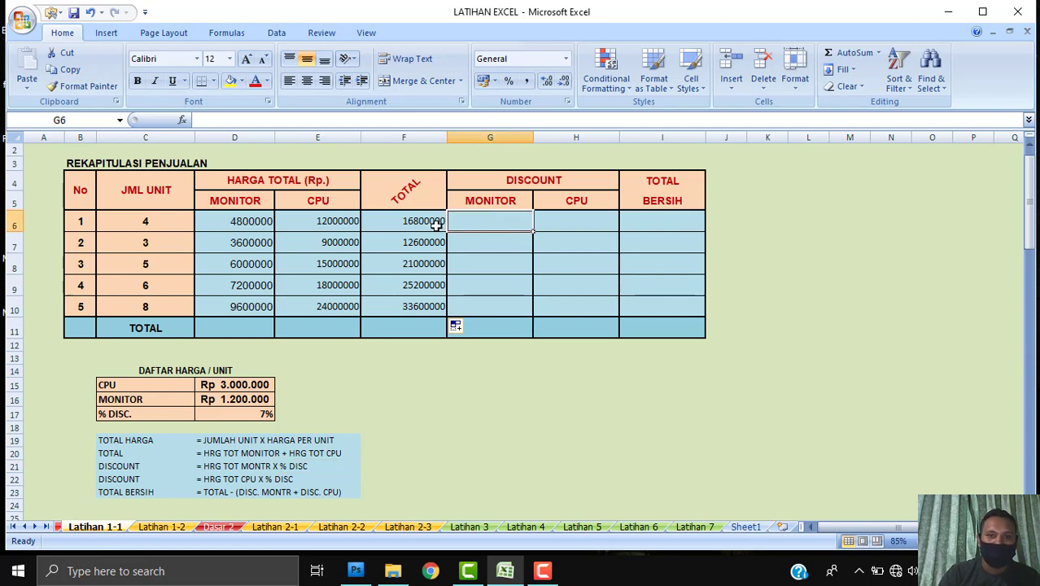
key(Left)
key(Right)
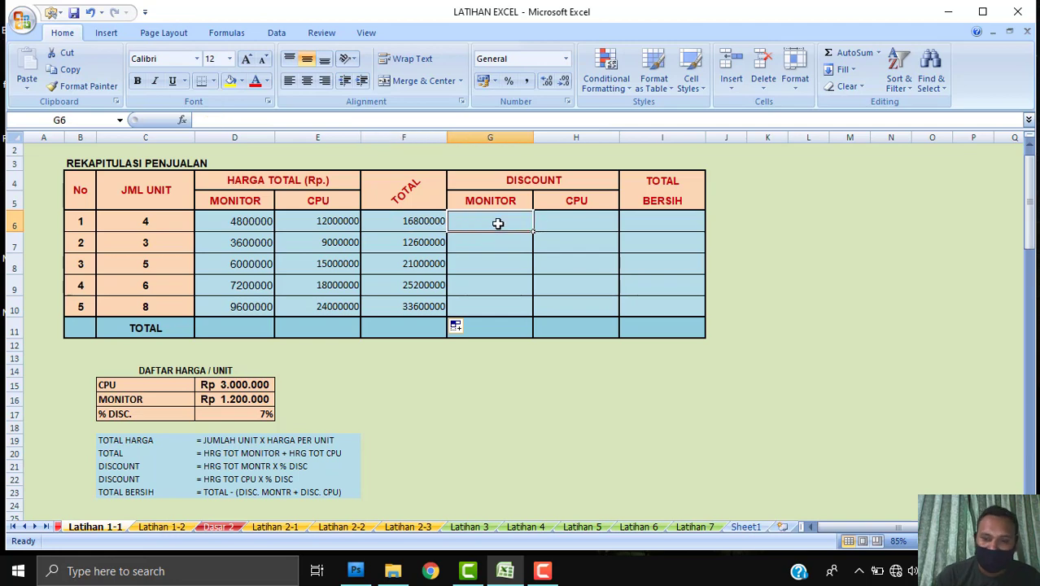
text(=)
click(419, 221)
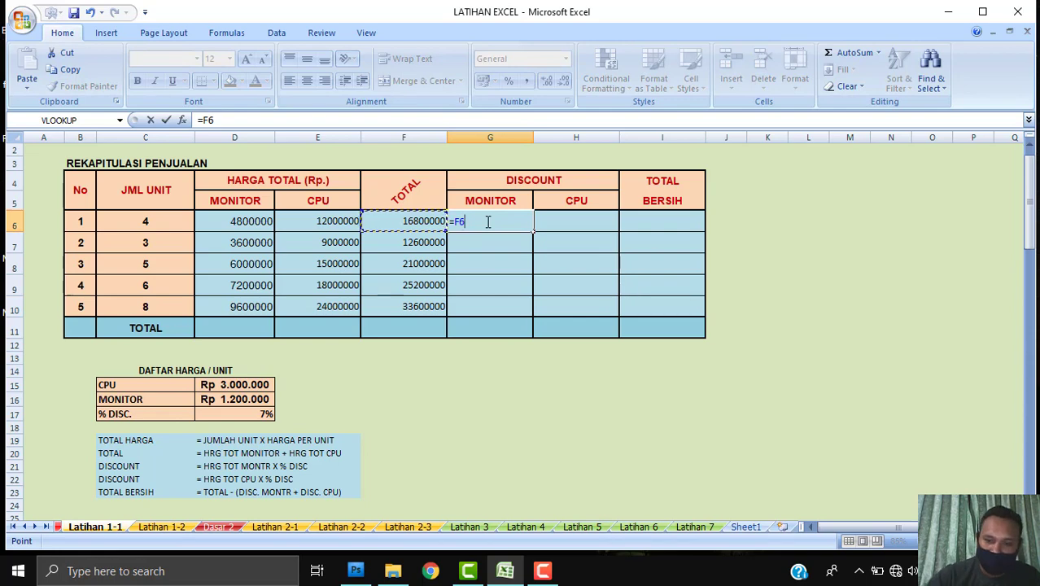
text(*)
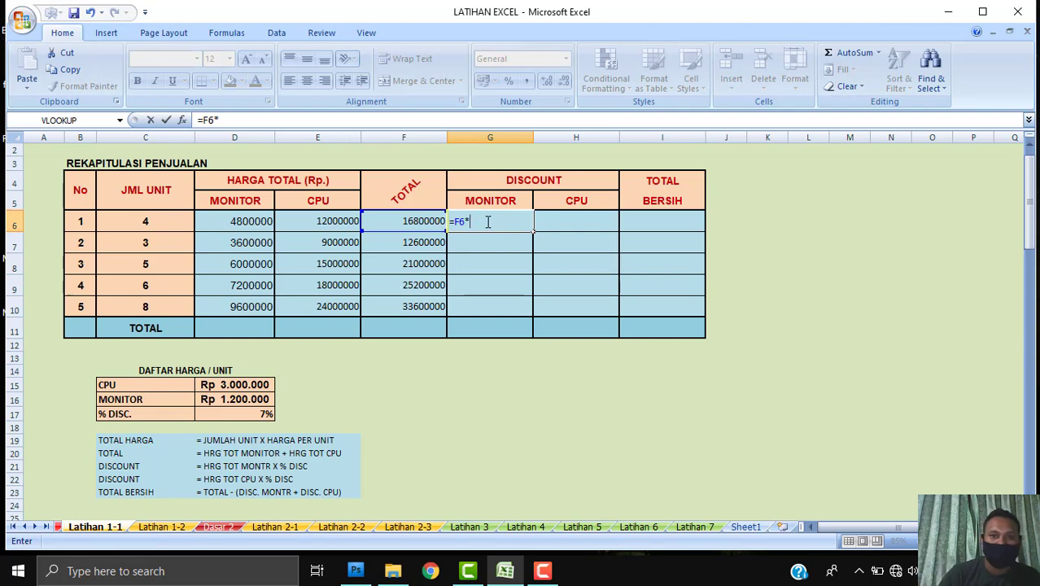
text(7)
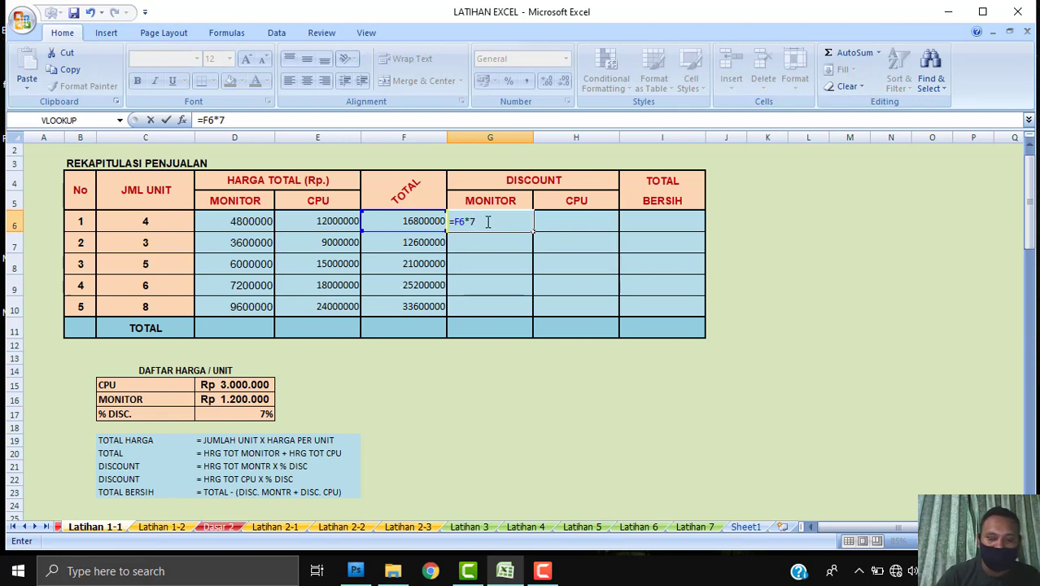
text(%)
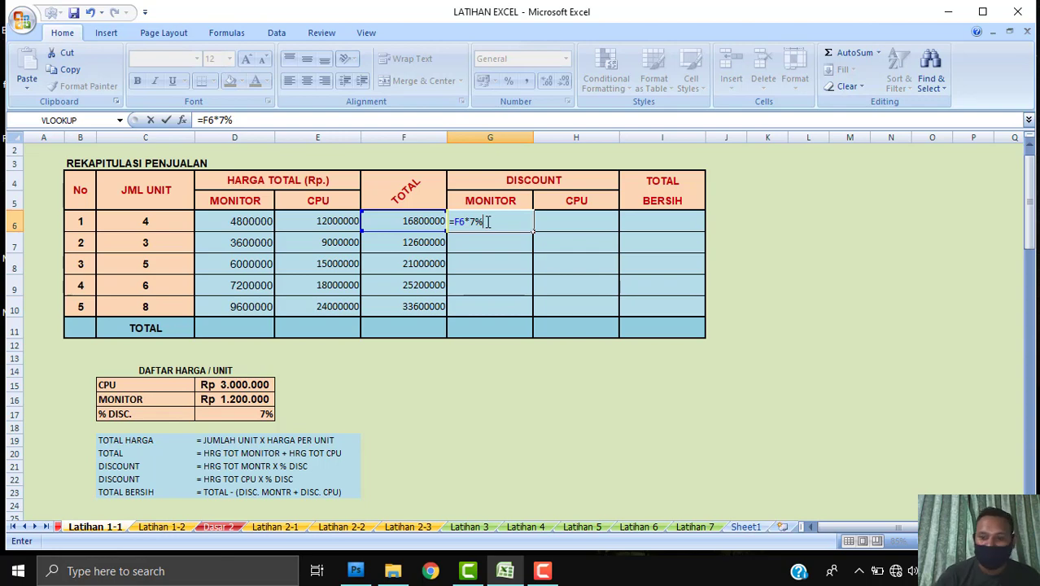
key(Return)
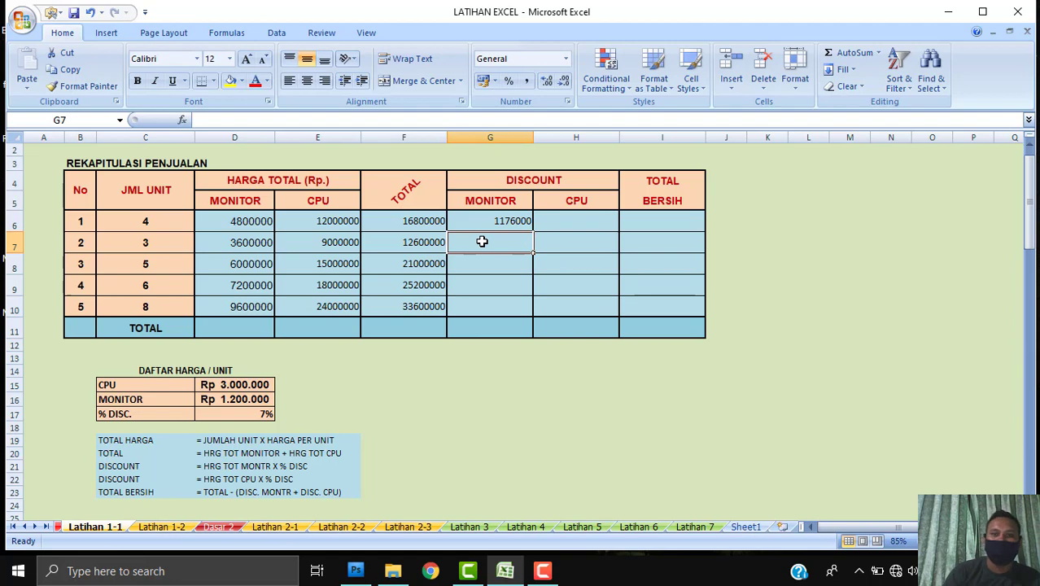
- Copy the monitor discount formula from cell G6 down through G10
click(513, 217)
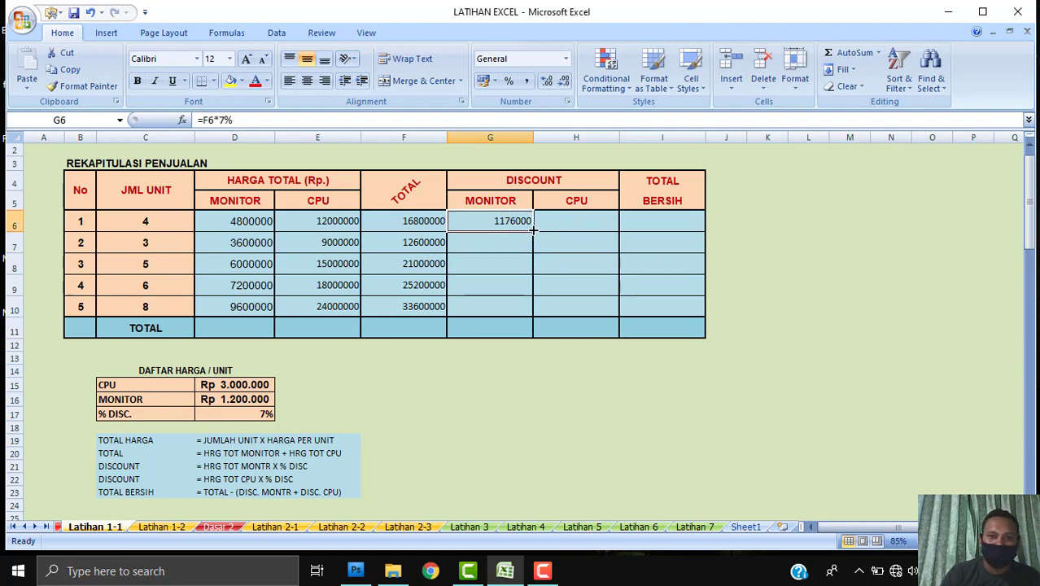
double_click(533, 231)
- Enter the first row's CPU discount in cell H6 as =E6*7%
click(596, 221)
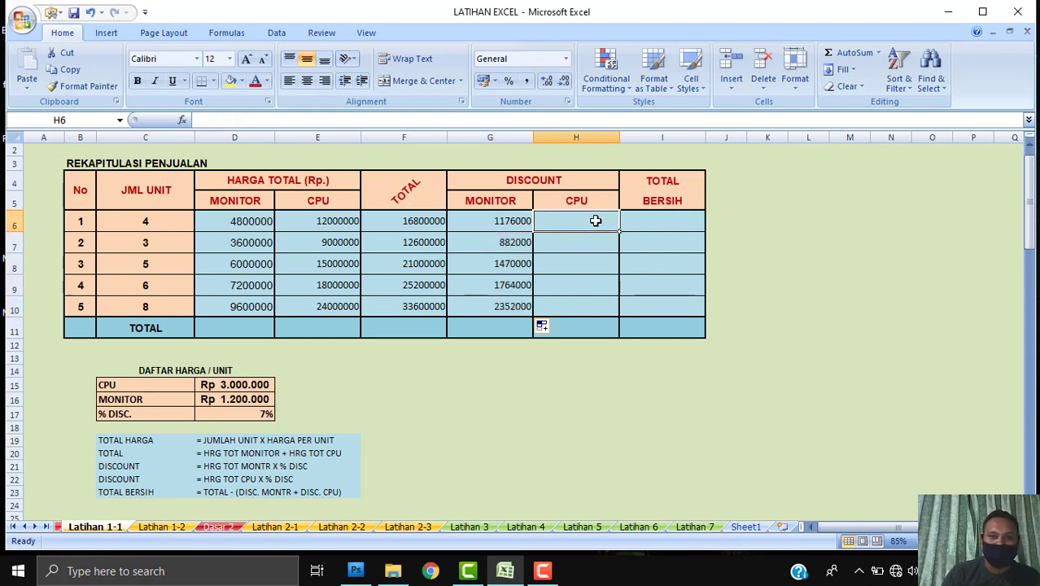
text(=)
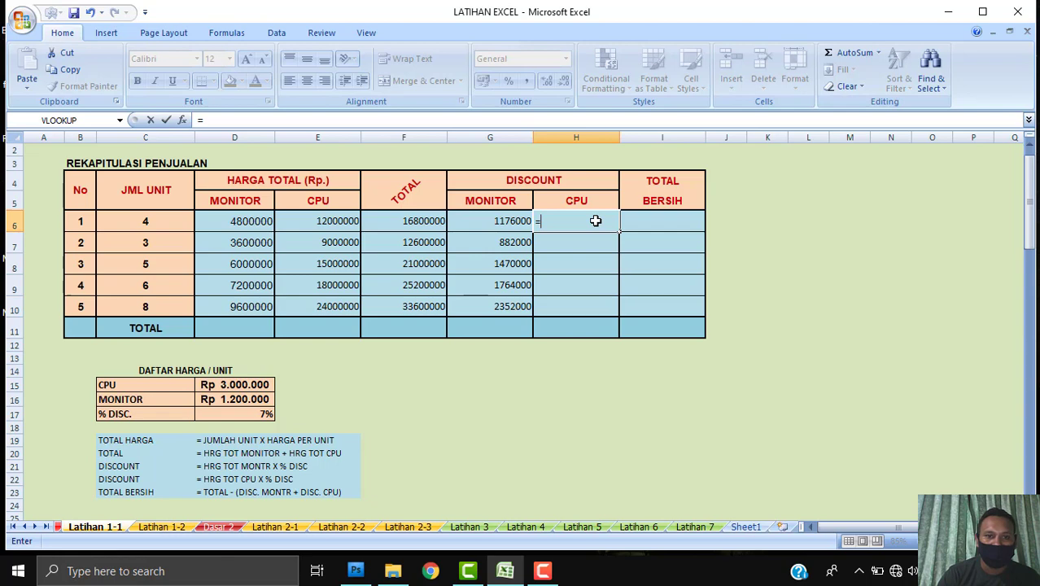
click(349, 224)
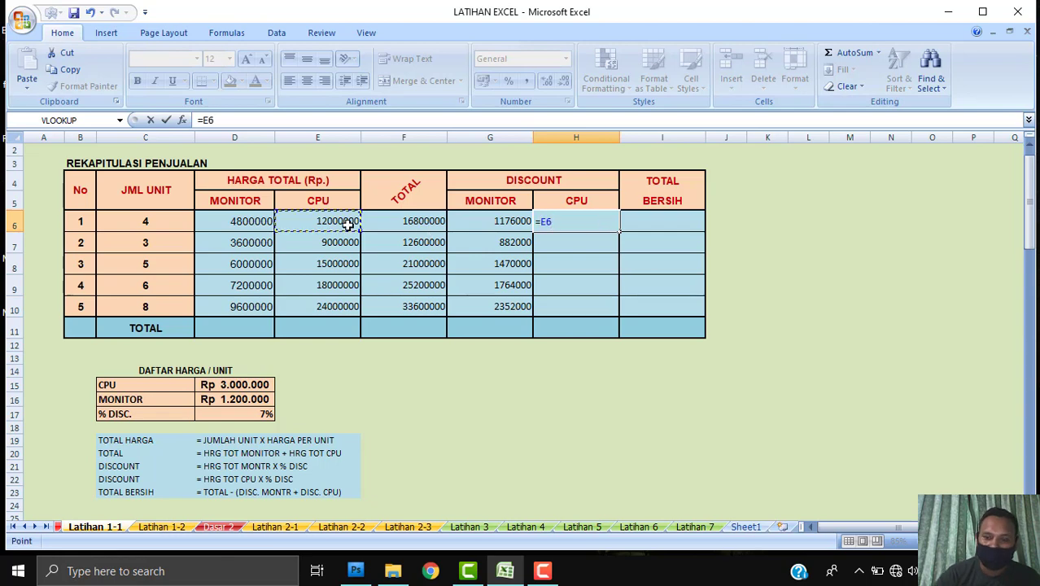
text(*)
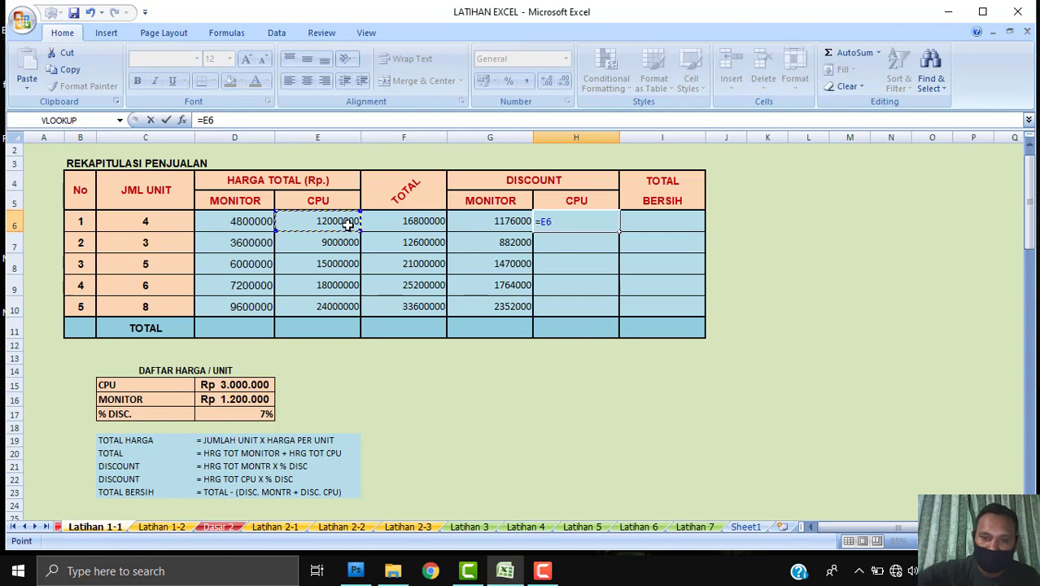
text(7%)
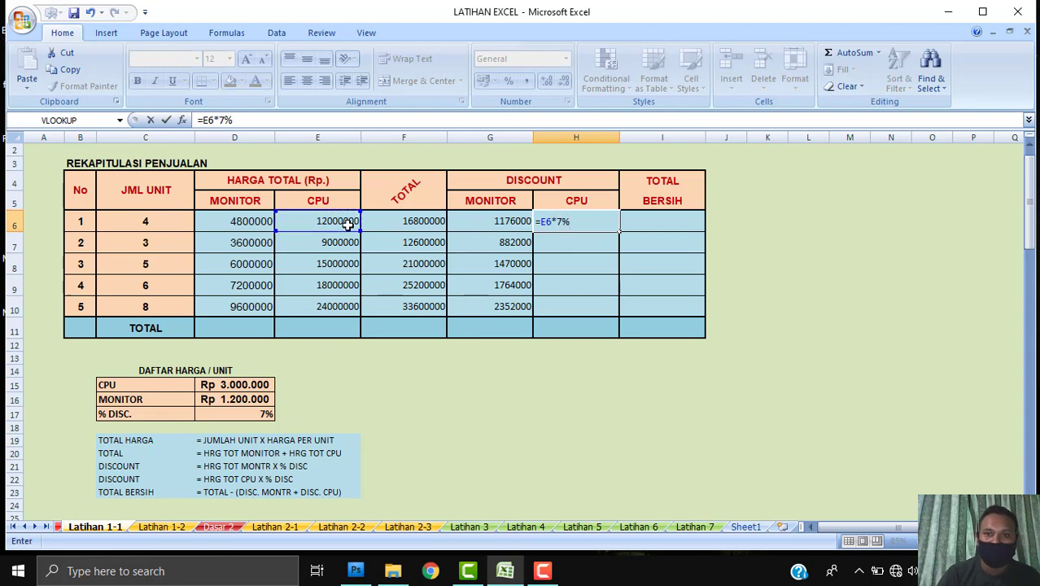
key(Return)
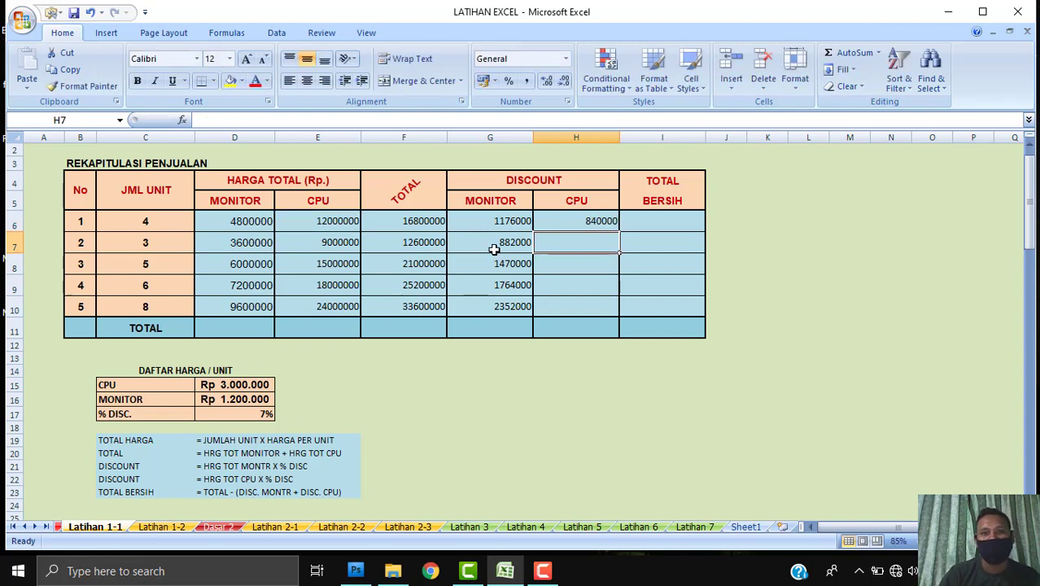
- Copy the CPU discount formula from cell H6 down through H10
click(615, 226)
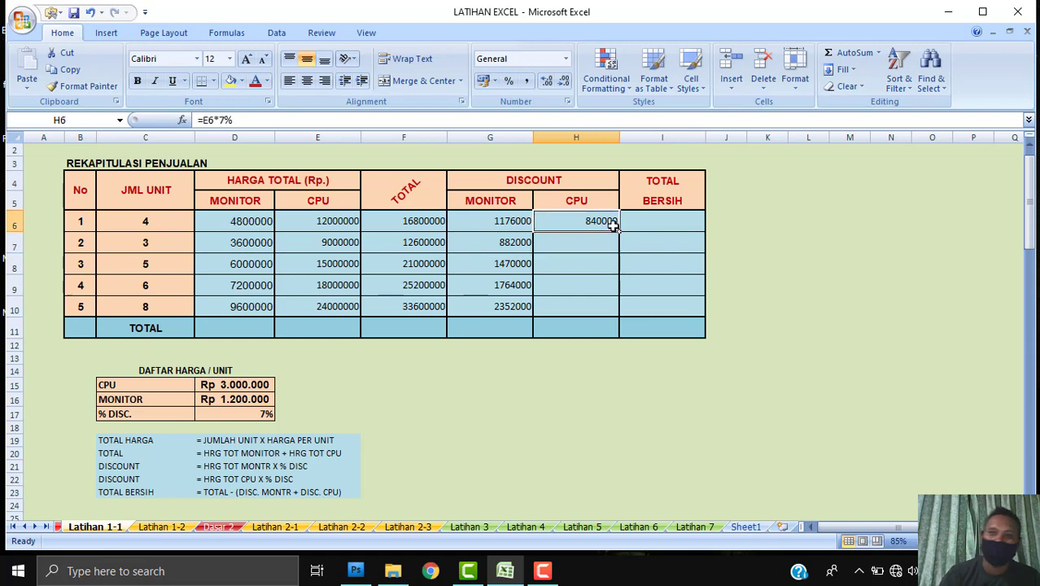
double_click(618, 231)
click(656, 260)
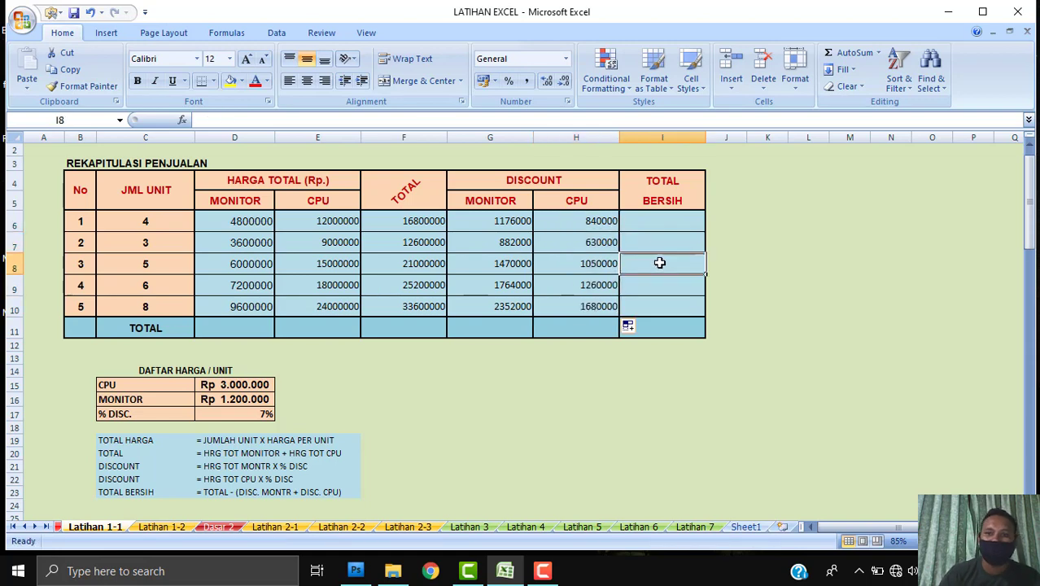
click(673, 234)
click(679, 222)
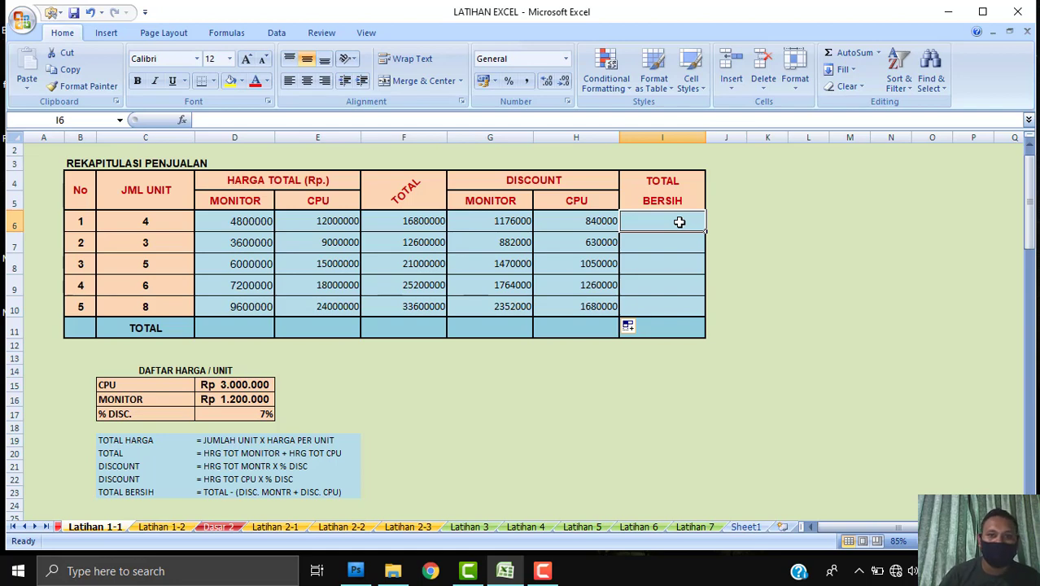
- Clear the monitor discount formulas from cells G6 through G10
click(525, 225)
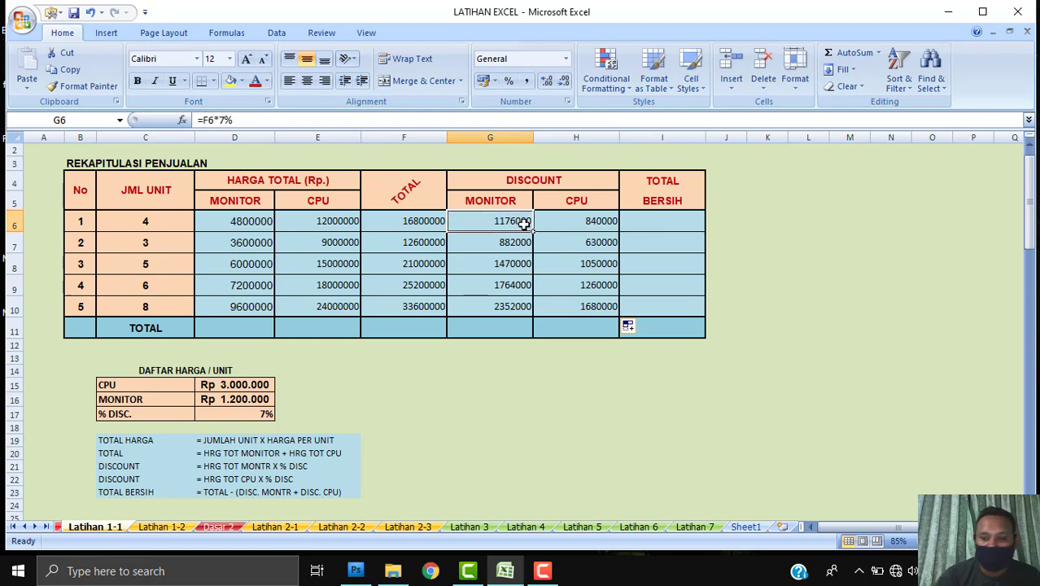
key(Delete)
click(509, 240)
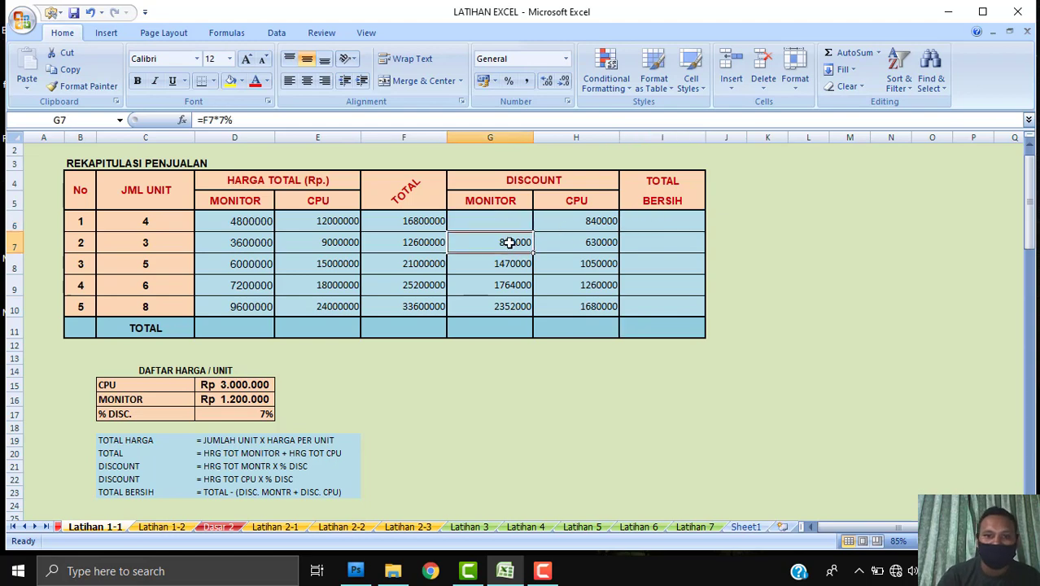
drag(493, 226, 504, 313)
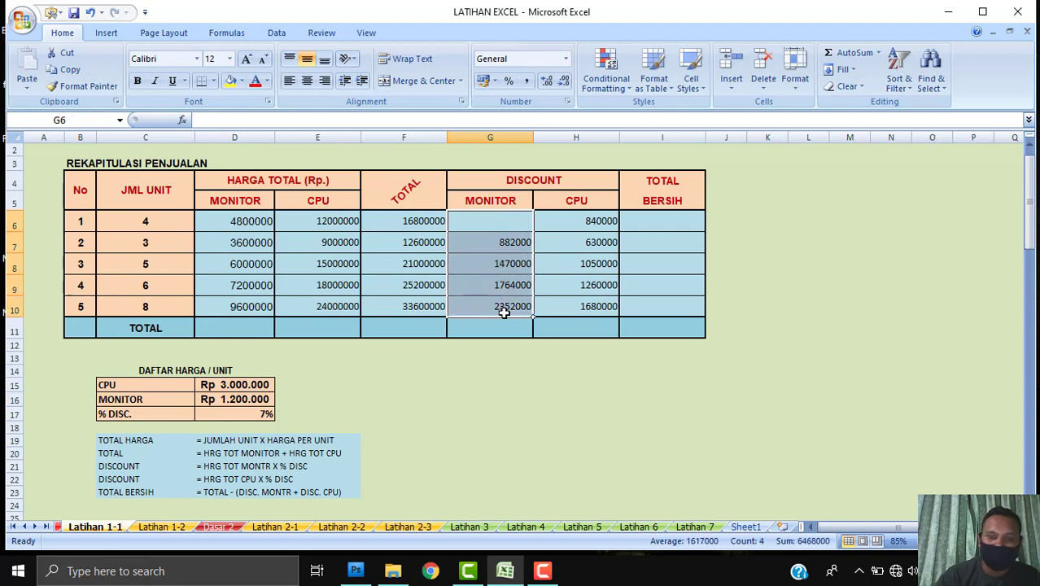
key(Delete)
click(495, 267)
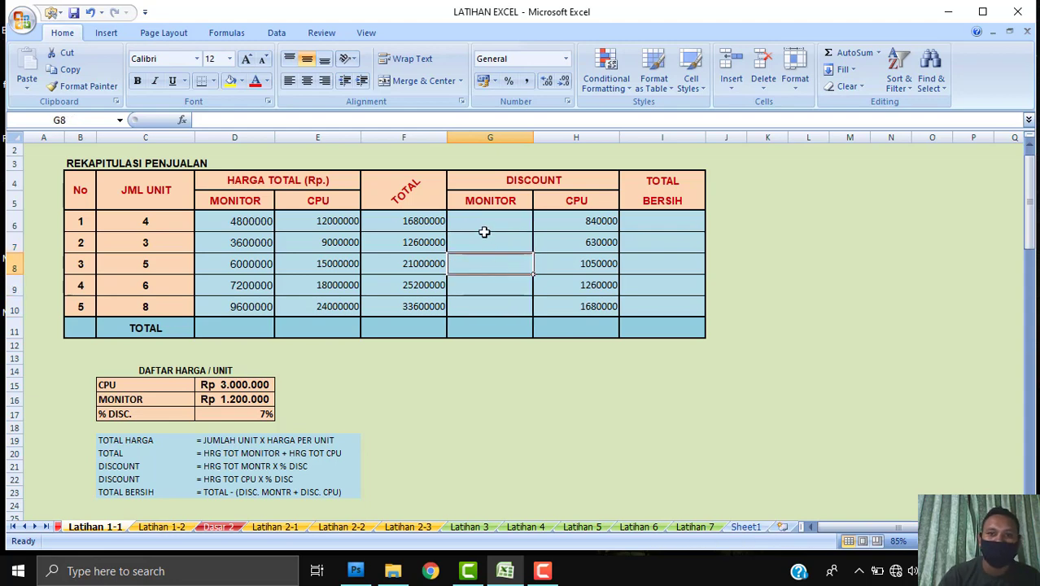
- Enter the first row's monitor discount in cell G6 as =D6*7%, based on the monitor price
click(481, 218)
text(=)
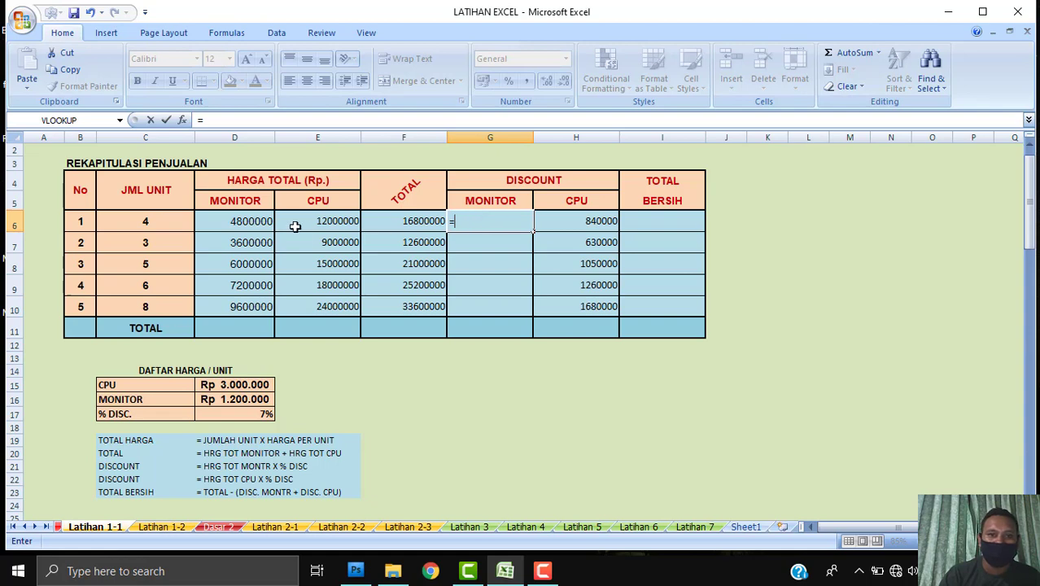
click(252, 221)
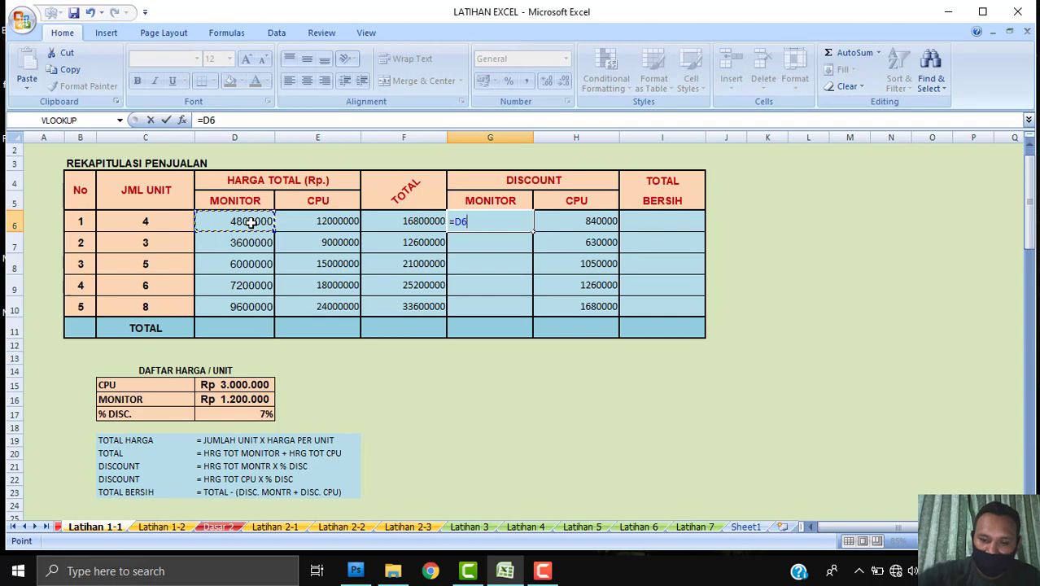
text(*)
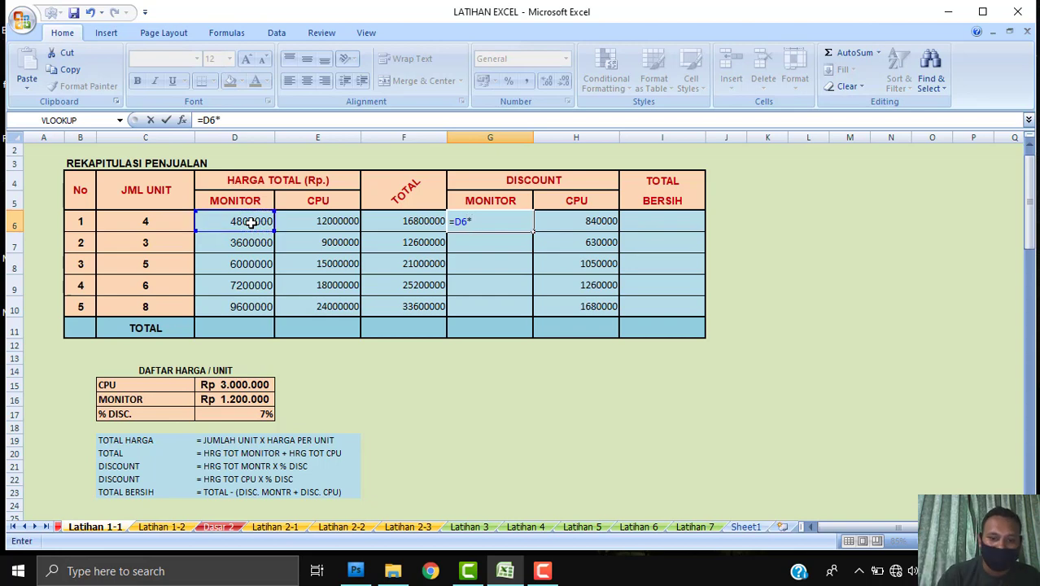
text(7%)
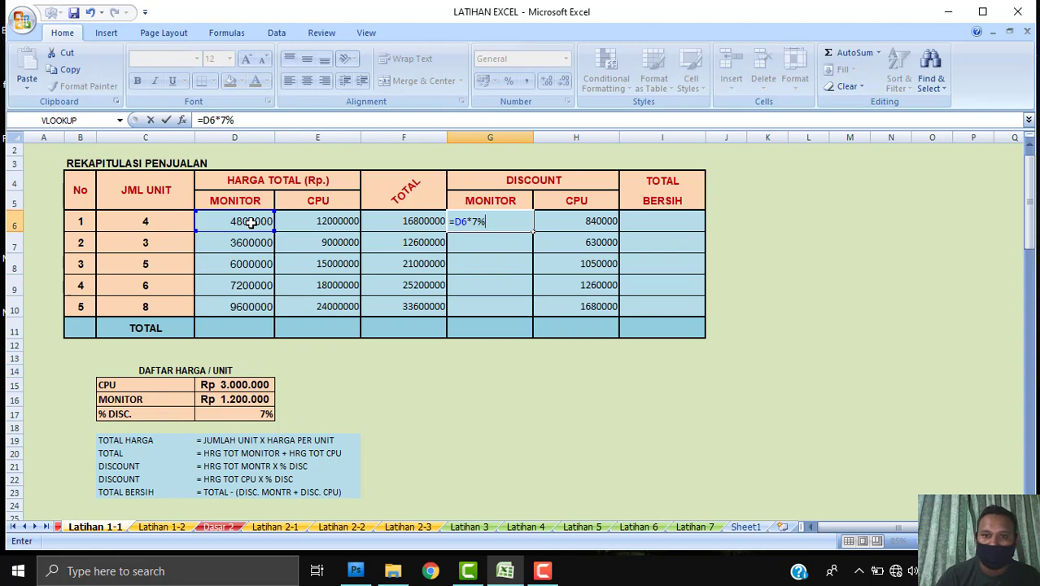
key(Return)
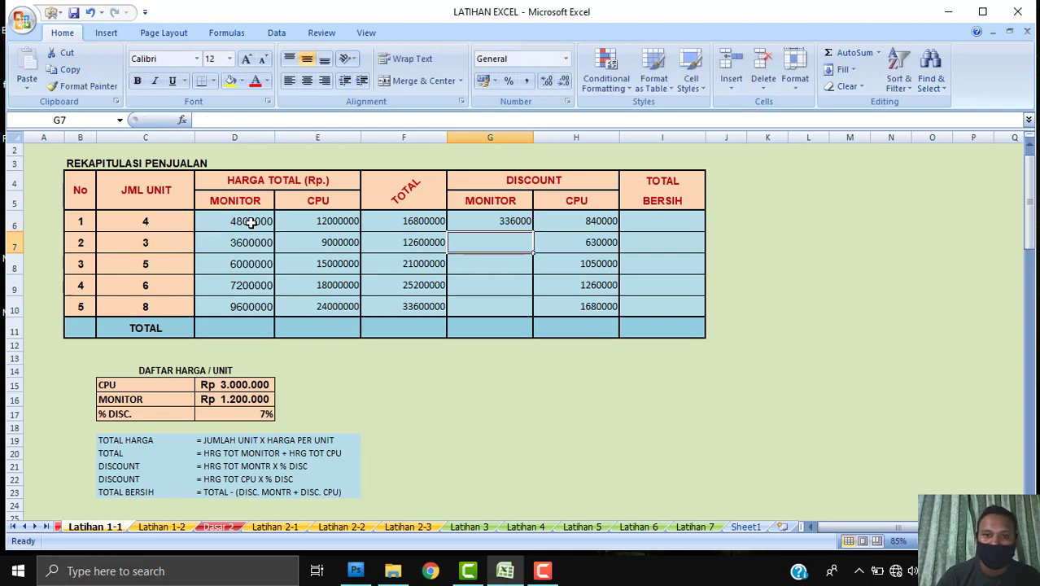
- Fill the new monitor discount formula from cell G6 down through G10
click(490, 263)
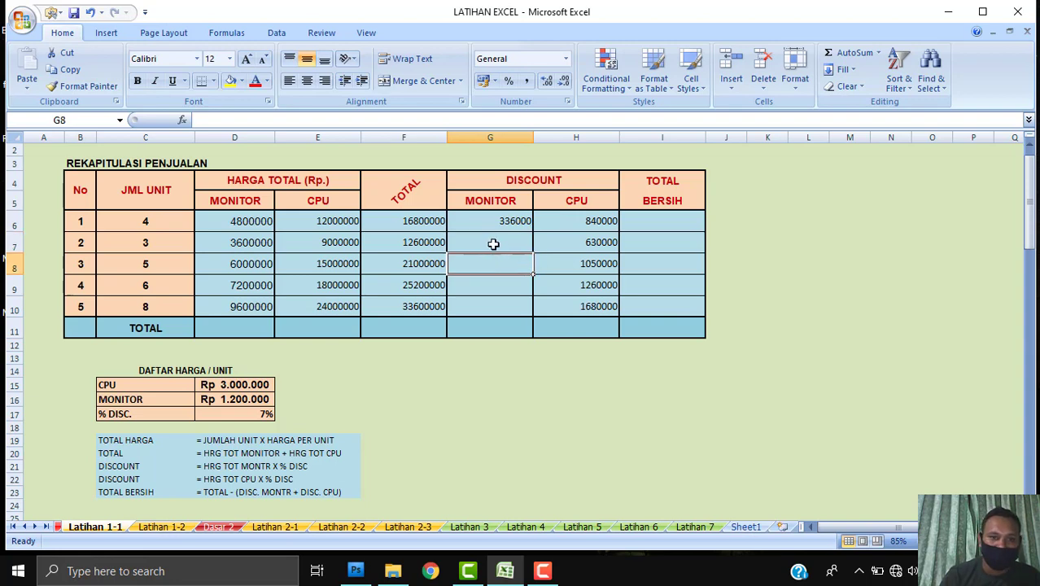
click(493, 242)
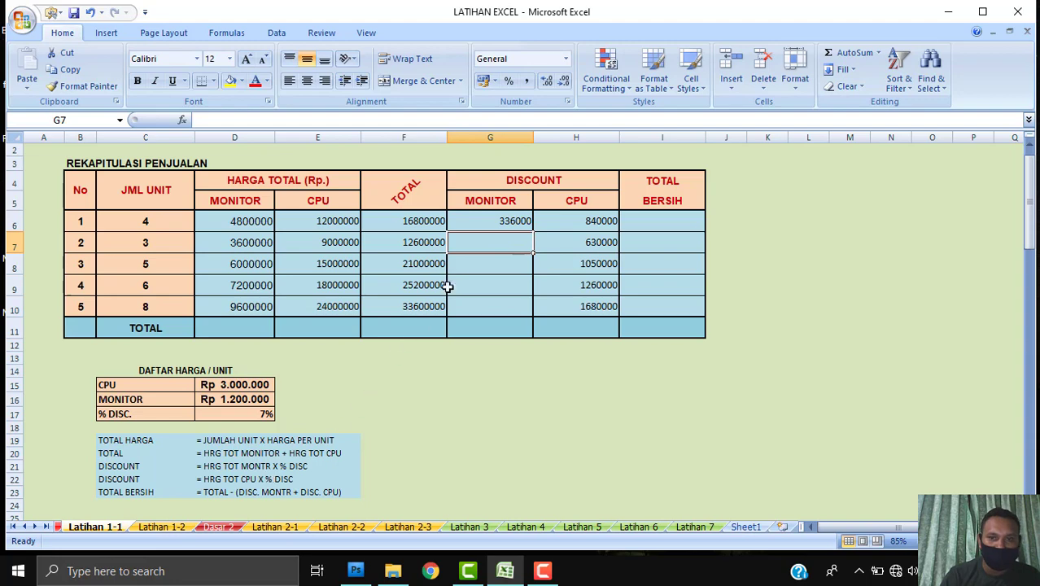
click(523, 221)
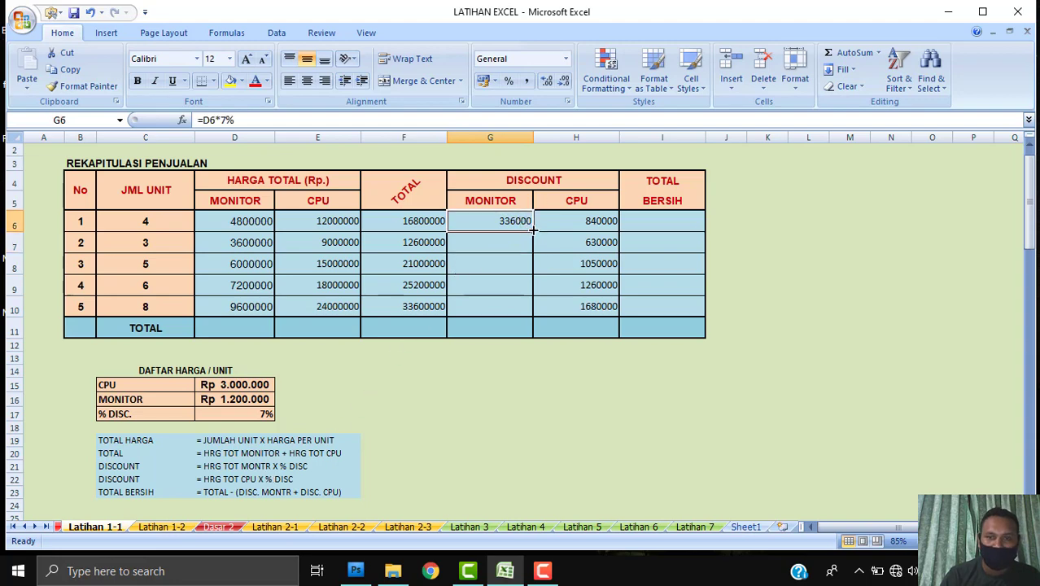
double_click(532, 231)
- Examine the TOTAL BERSIH rule below the table and trace the total and discount cells it refers to in row 10
click(676, 226)
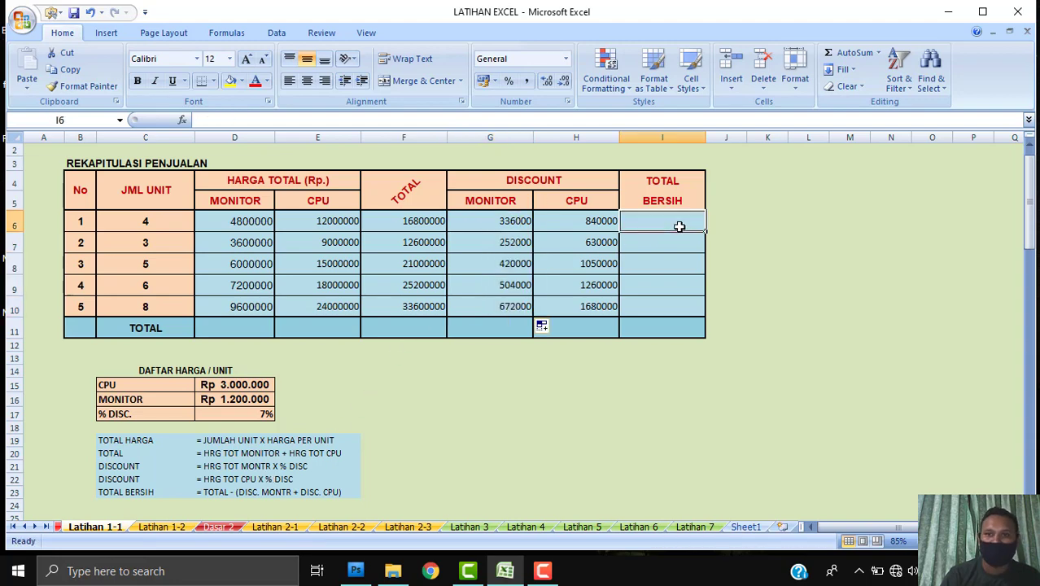
click(136, 493)
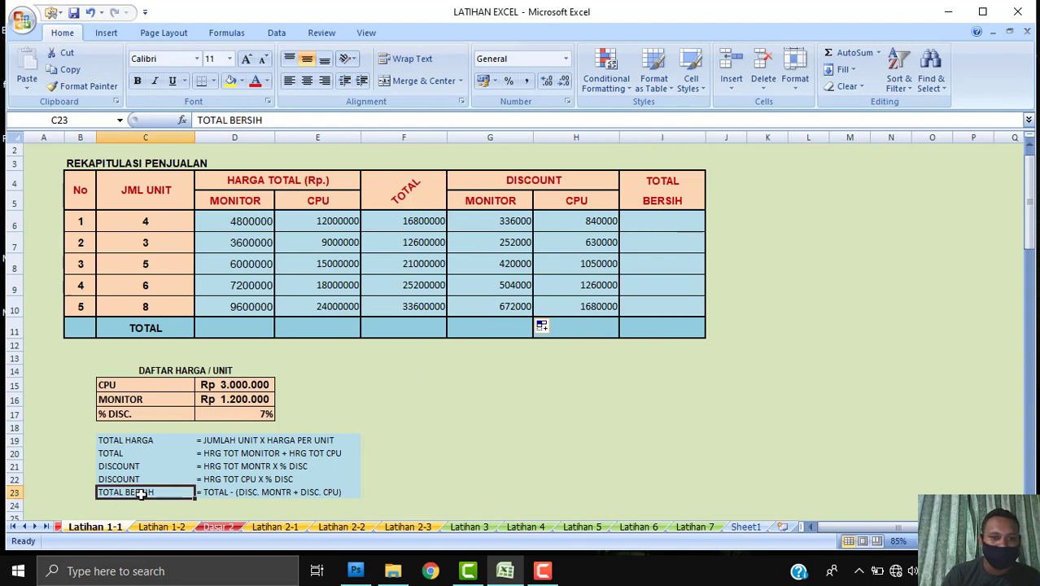
click(217, 492)
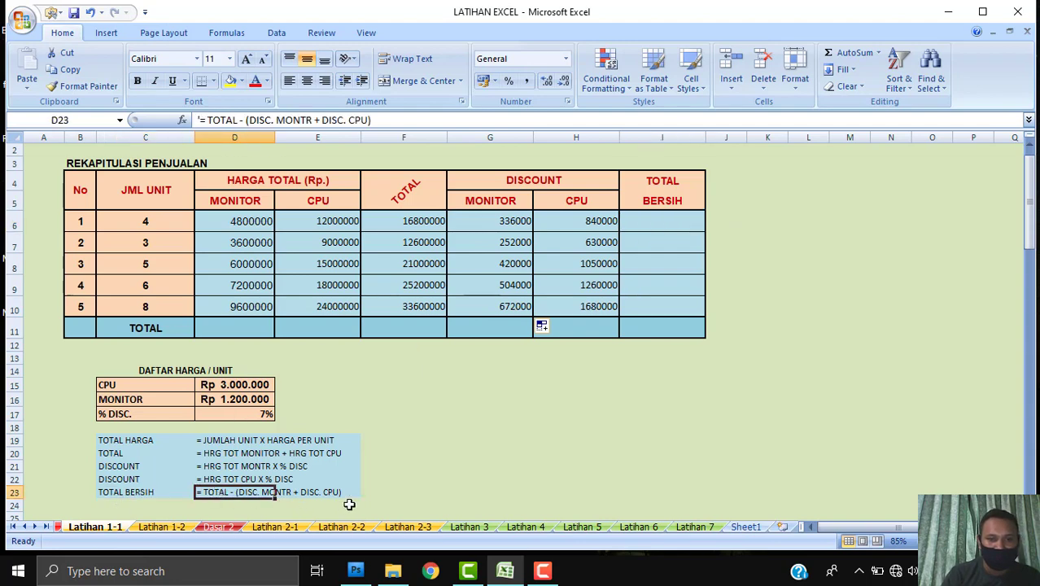
click(392, 494)
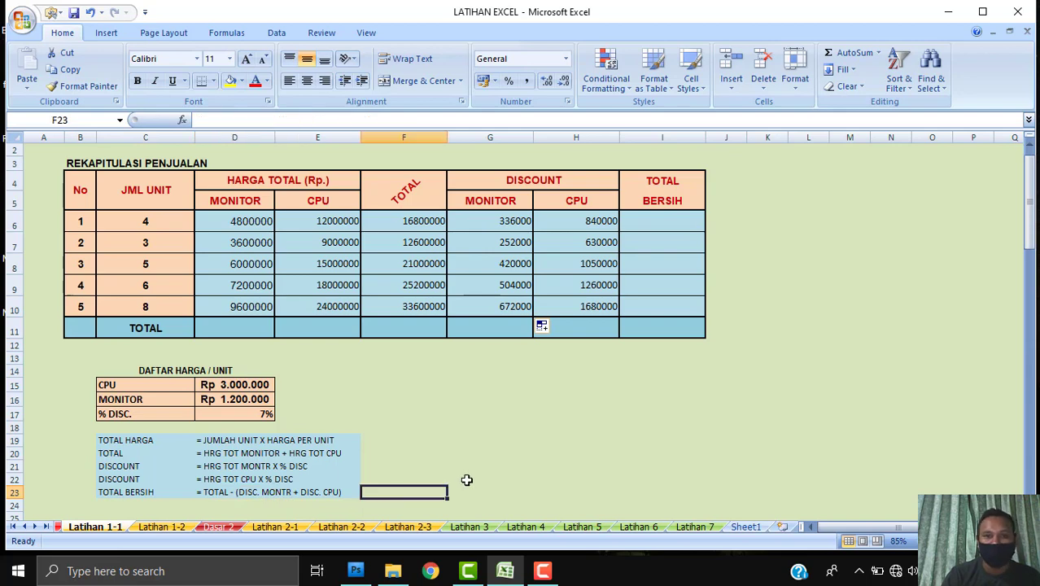
click(418, 306)
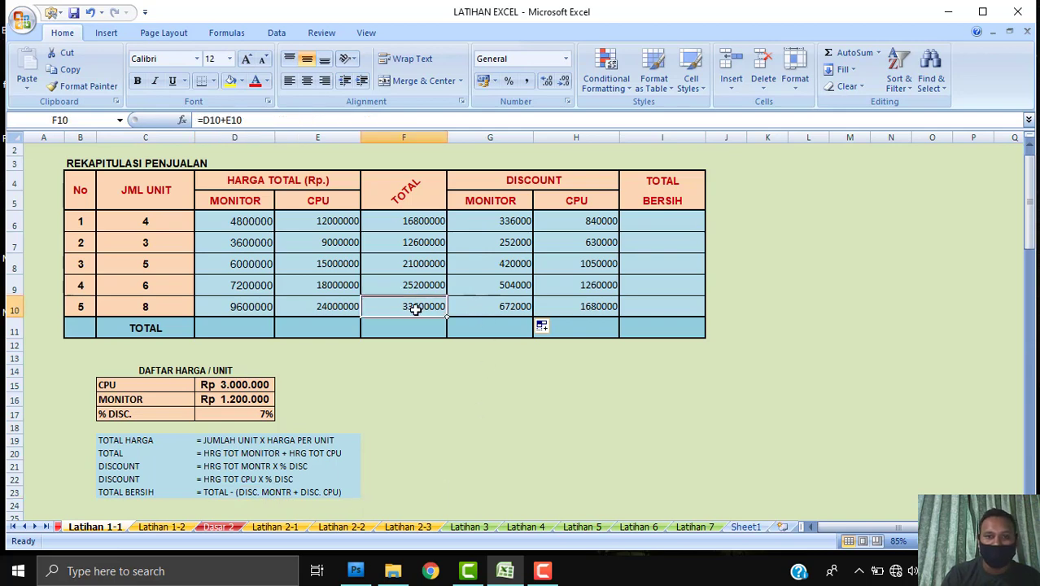
click(498, 305)
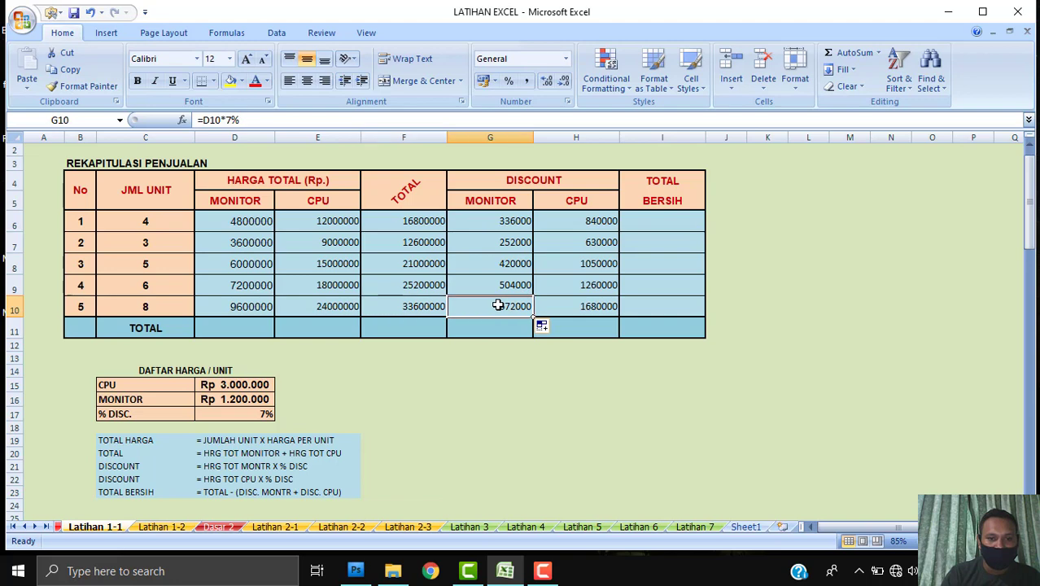
click(591, 306)
click(686, 312)
- Enter the first row's net total in TOTAL BERSIH cell I6 with the formula =F6-G6+H6
click(653, 221)
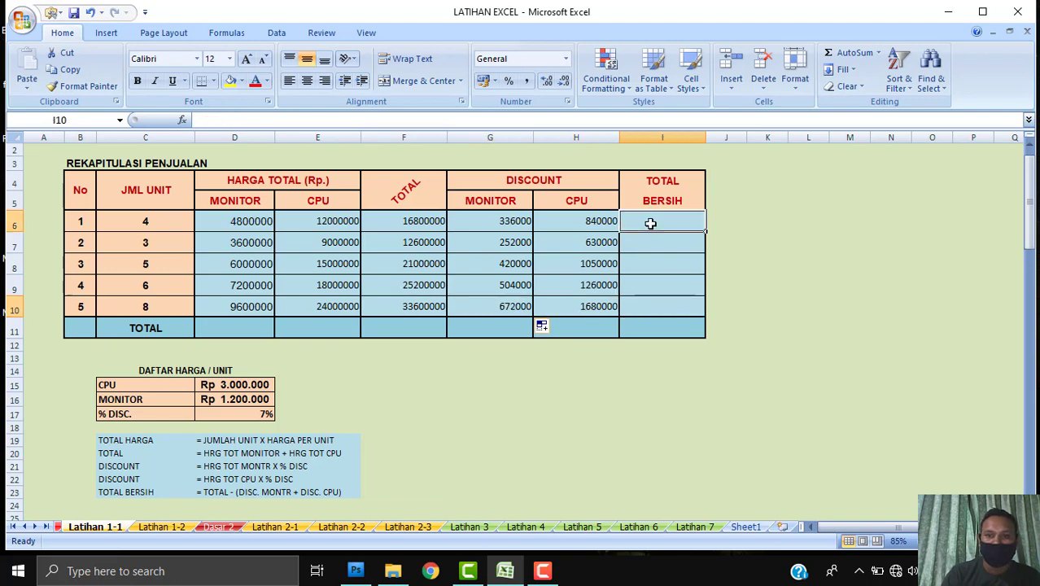
text(=)
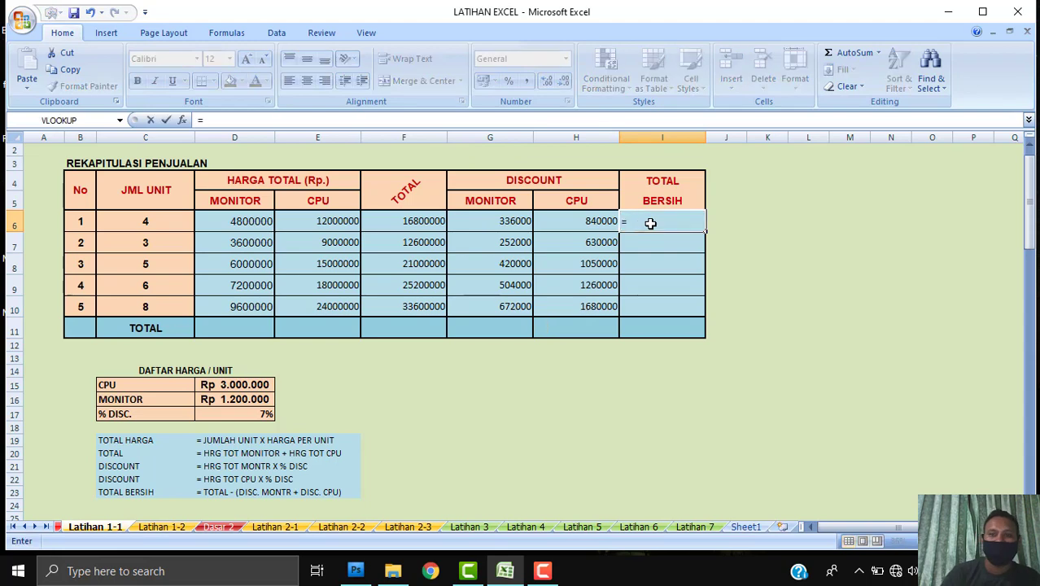
click(424, 221)
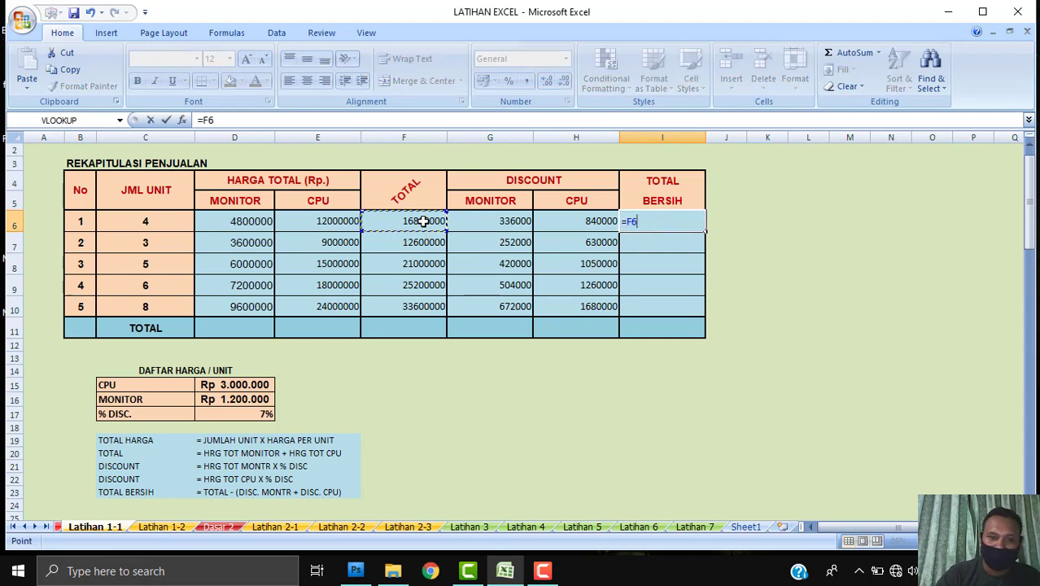
text(-)
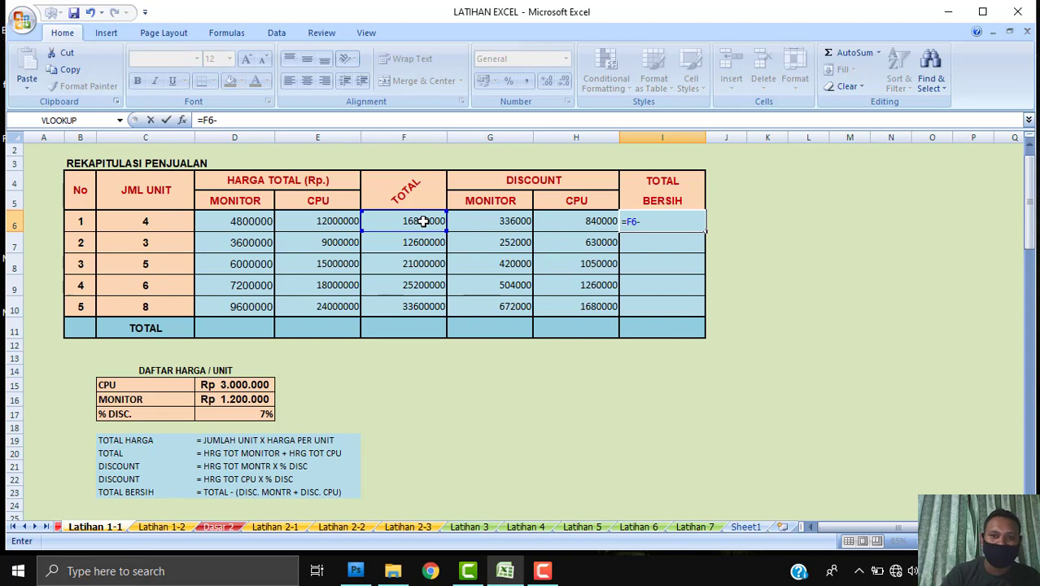
click(488, 220)
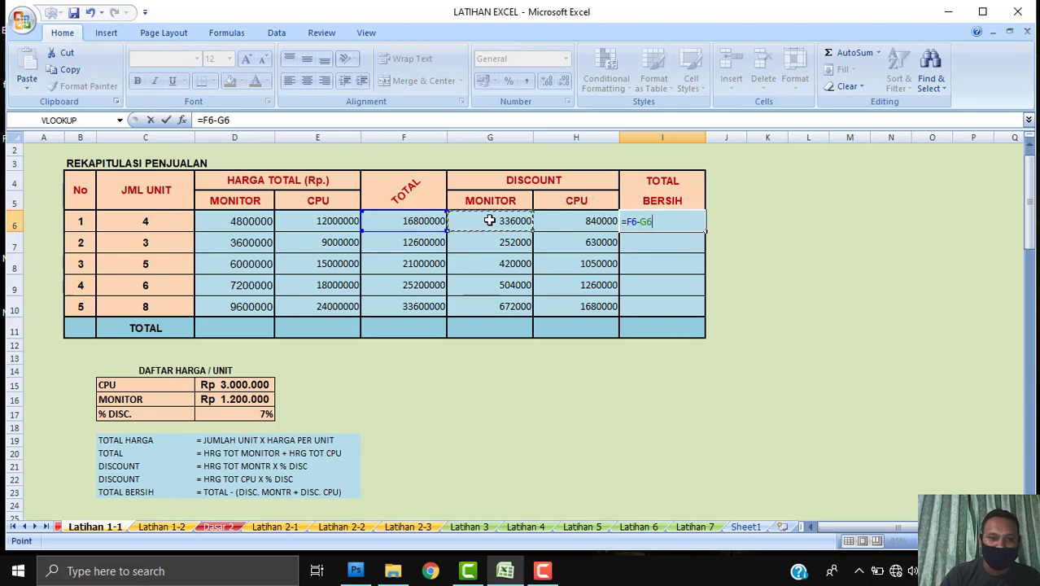
text(+)
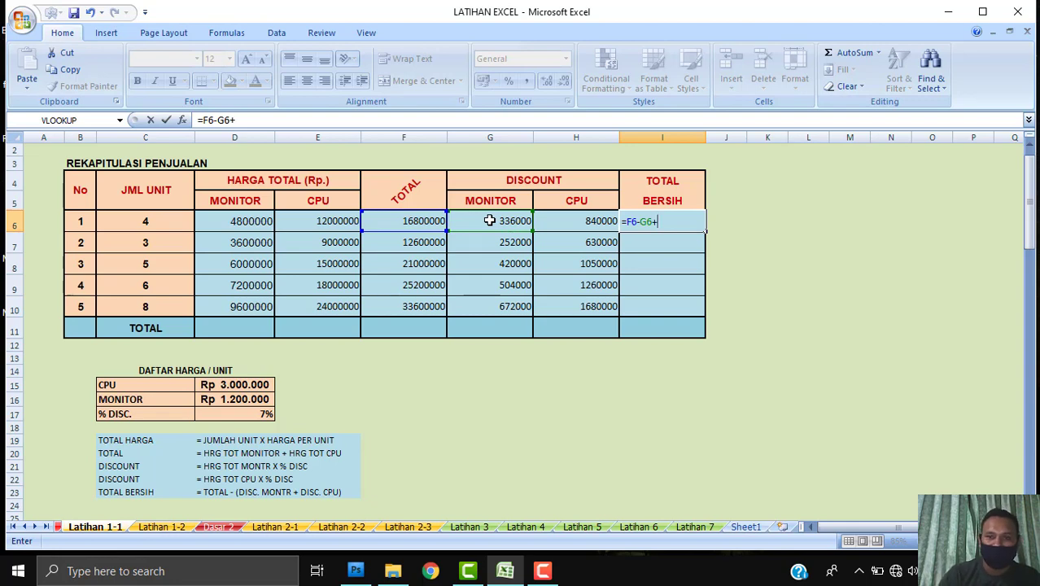
click(595, 224)
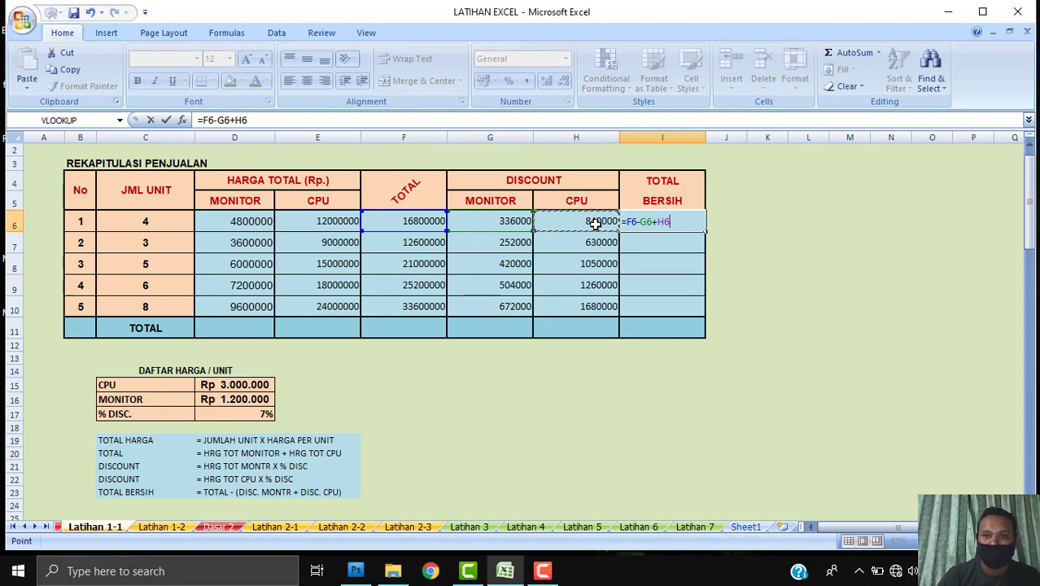
key(Return)
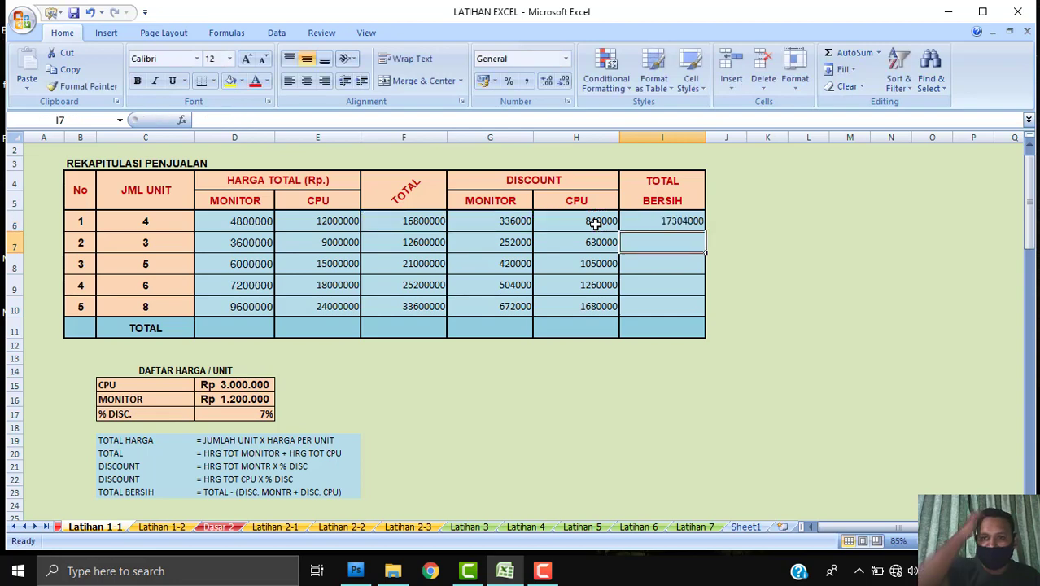
- Fill the net total formula from cell I6 down through I10 in the TOTAL BERSIH column
click(672, 222)
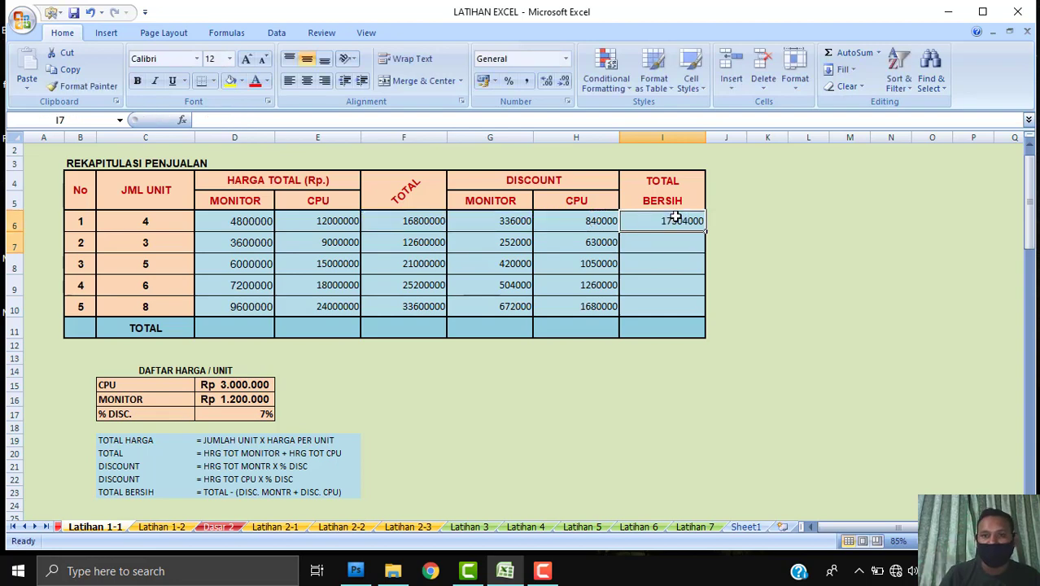
double_click(704, 231)
click(834, 277)
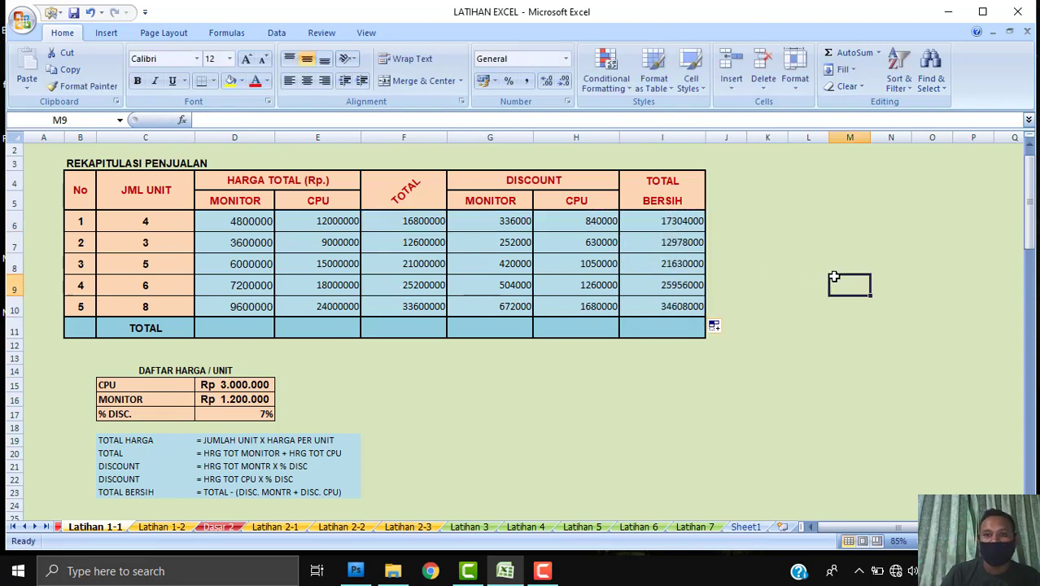
click(744, 267)
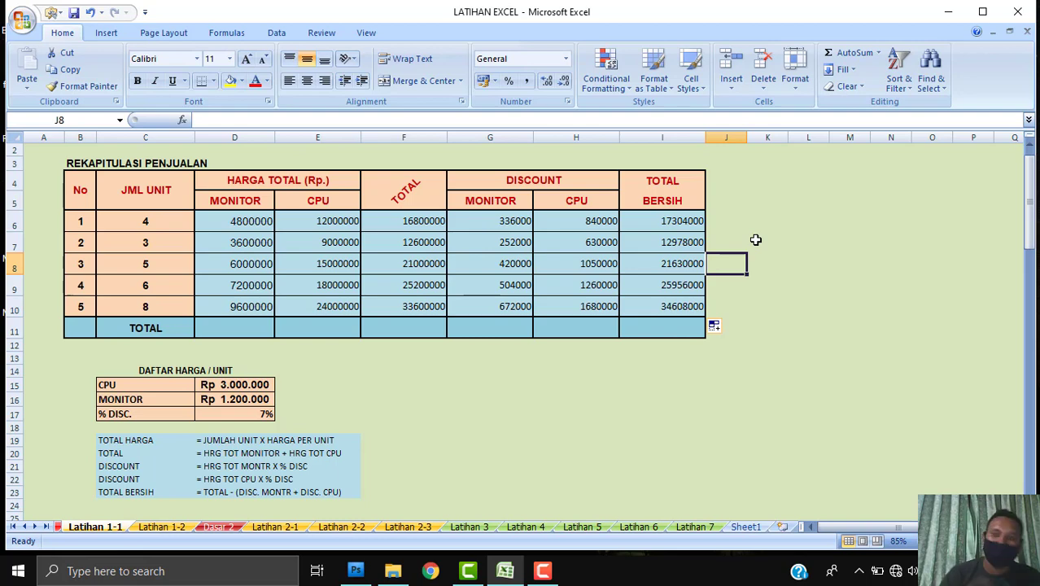
- Total the monitor prices in cell D11 of the TOTAL row with the formula =SUM(D6:D10)
click(230, 321)
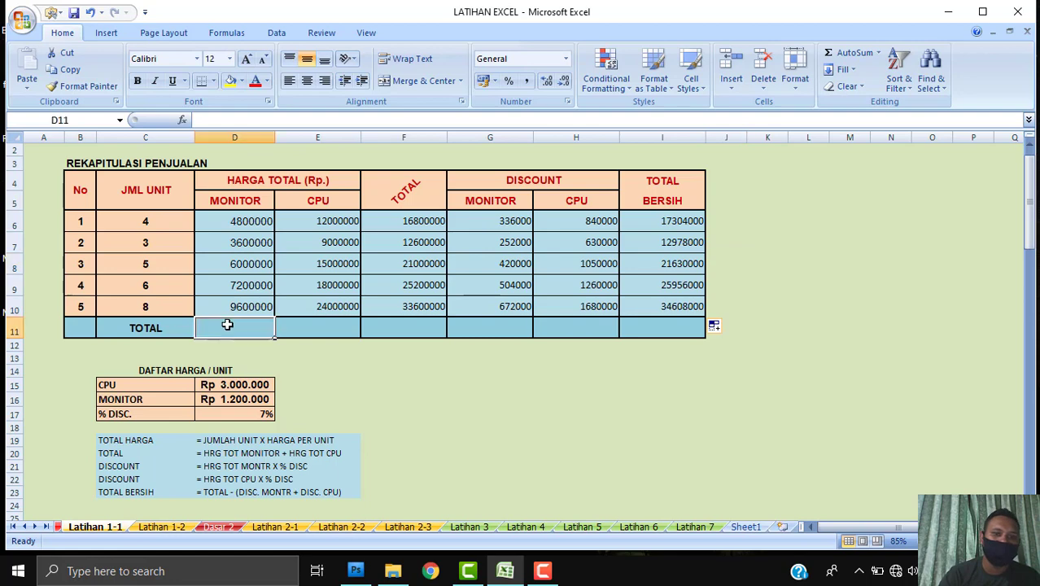
click(147, 326)
click(222, 323)
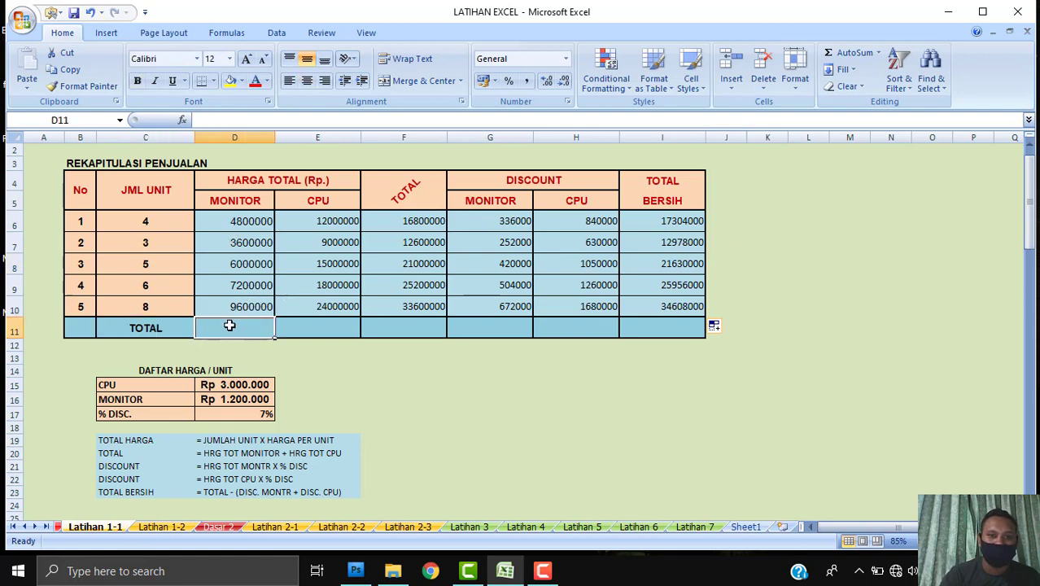
text(=)
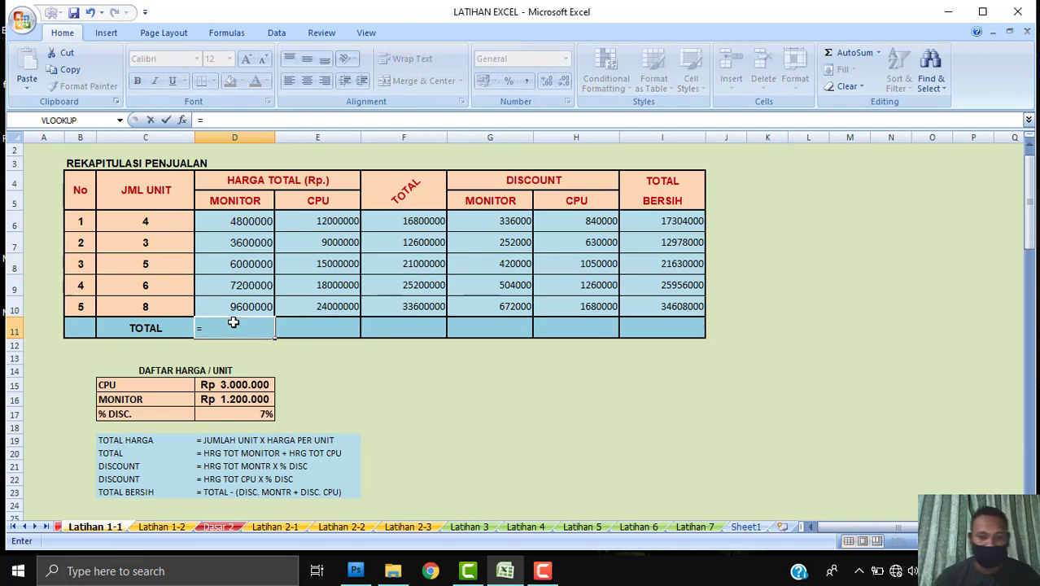
text(sum)
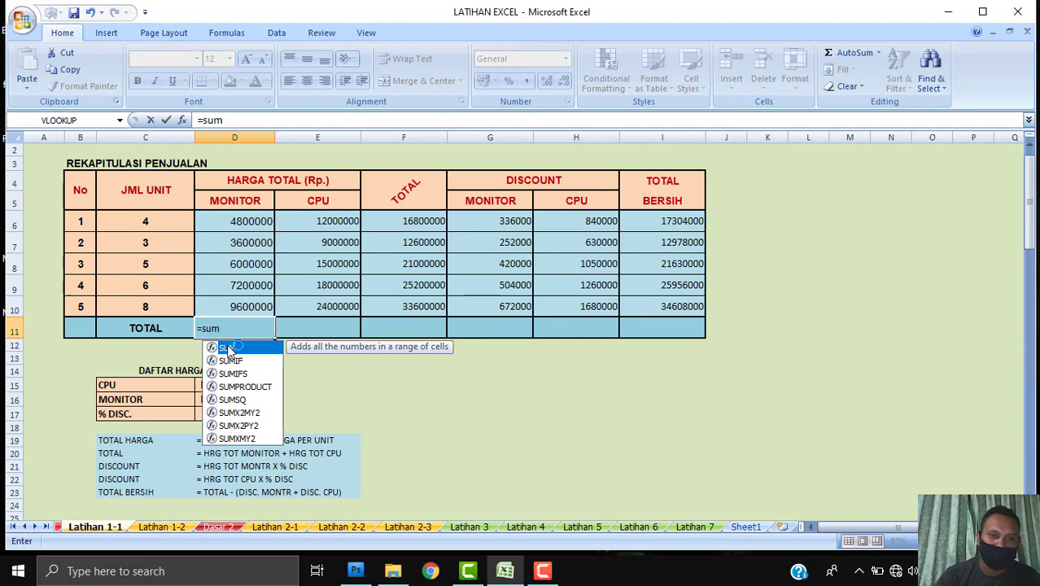
double_click(228, 347)
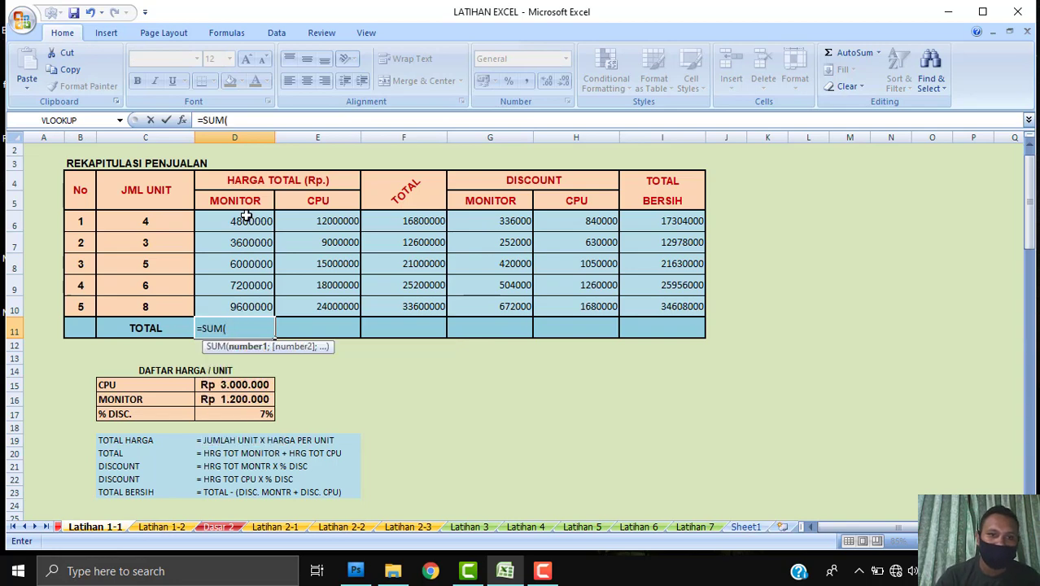
drag(244, 222, 255, 303)
key(Return)
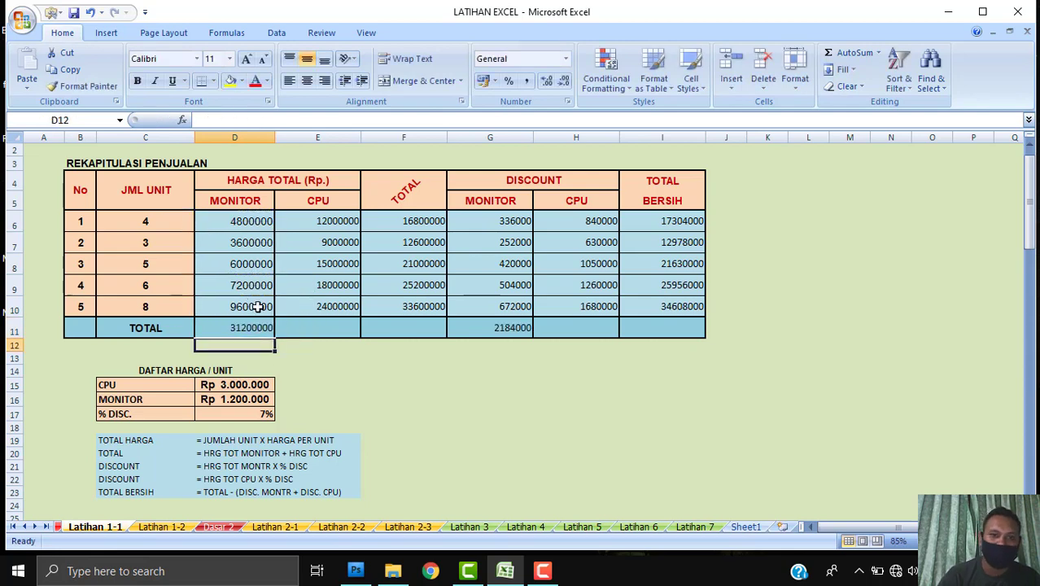
- Fill the SUM formula from cell D11 across the TOTAL row through I11
click(267, 327)
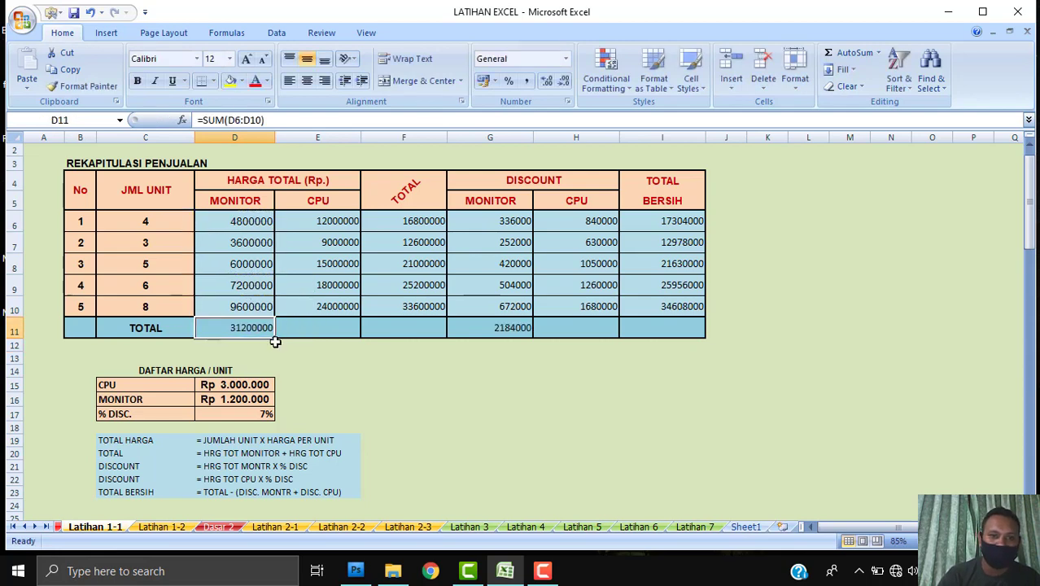
drag(277, 340, 679, 329)
click(891, 307)
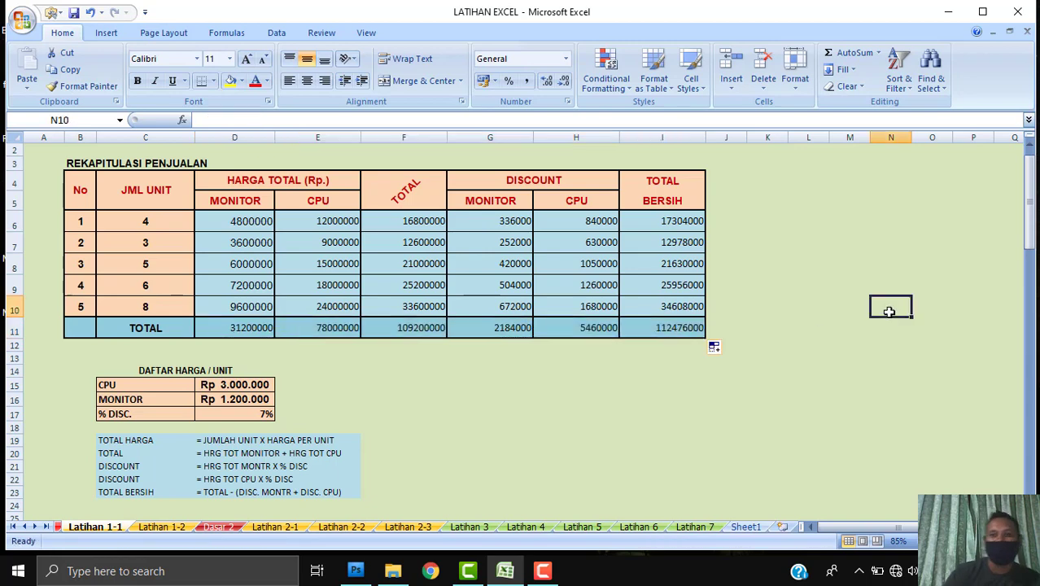
click(845, 243)
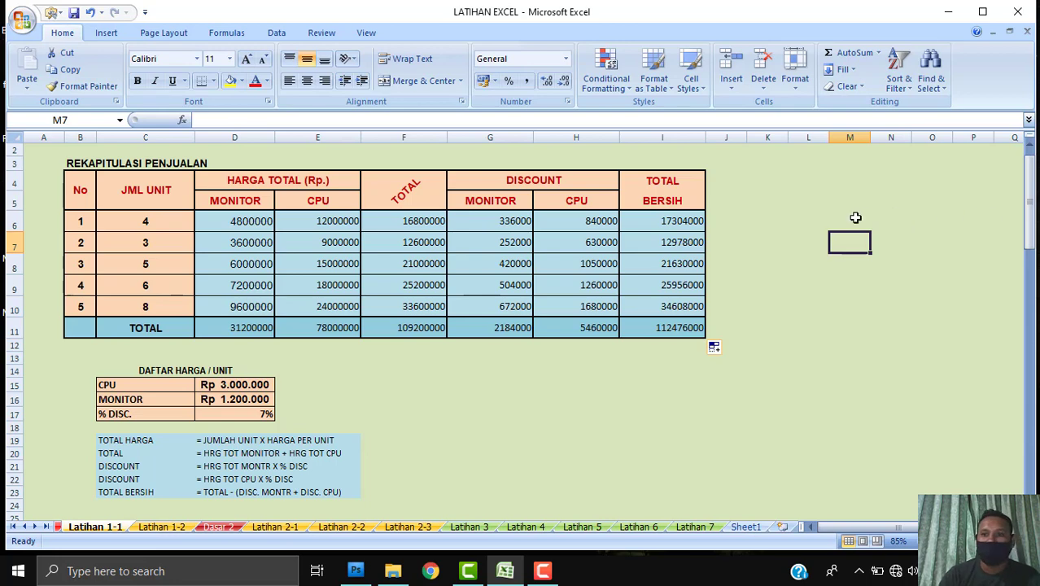
click(792, 213)
click(747, 197)
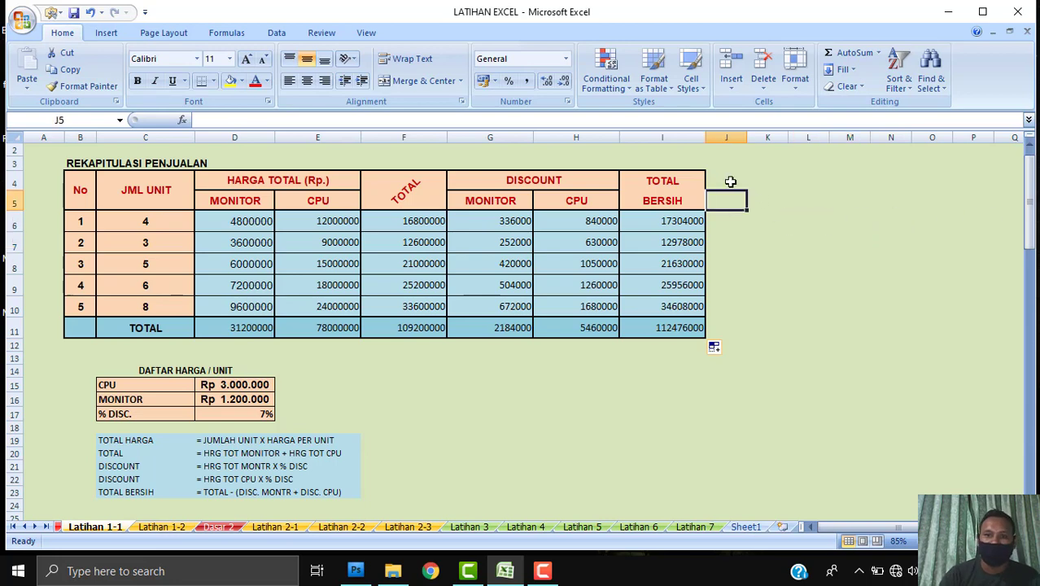
click(729, 179)
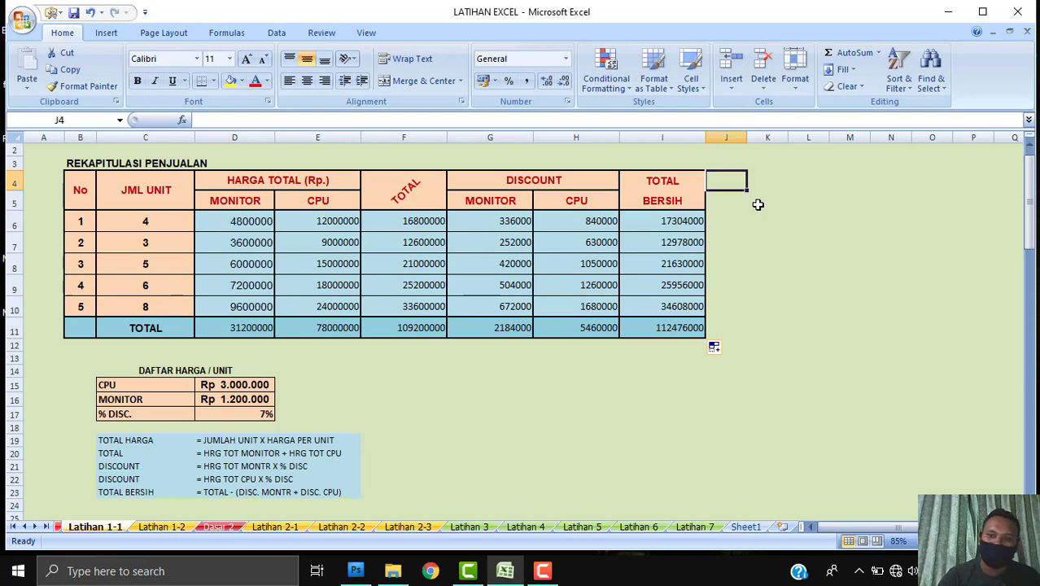
click(542, 571)
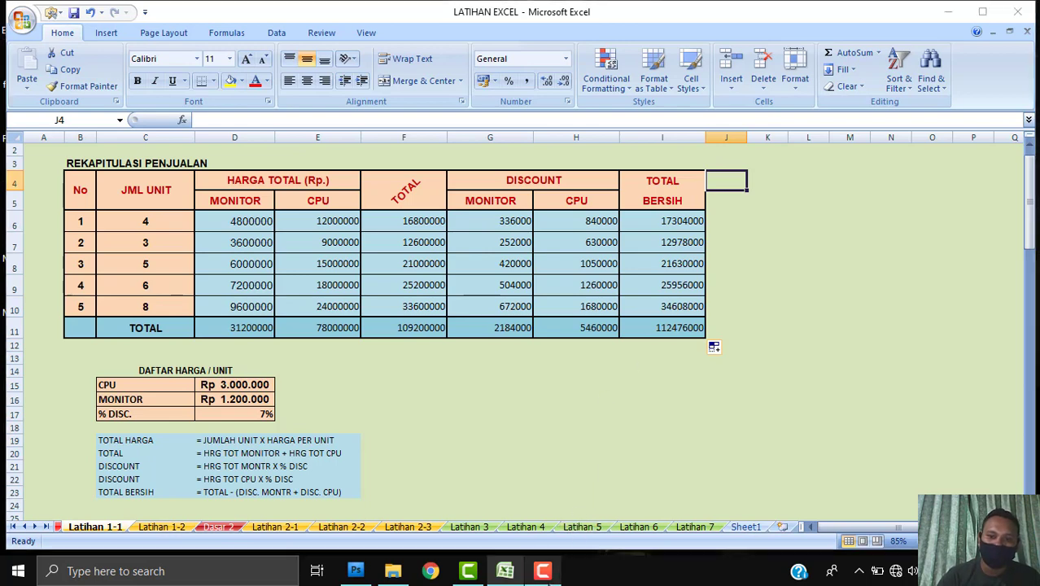